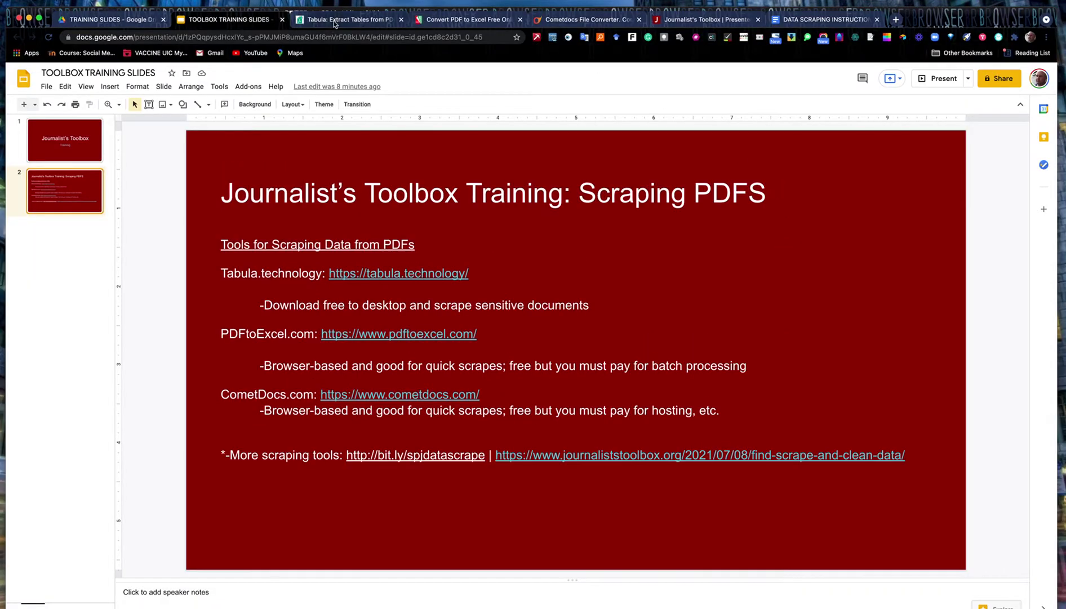
Switch to Tabula, where the imported Nevada_Voter_Reg_Feb_2016.pdf is listed.
click(335, 21)
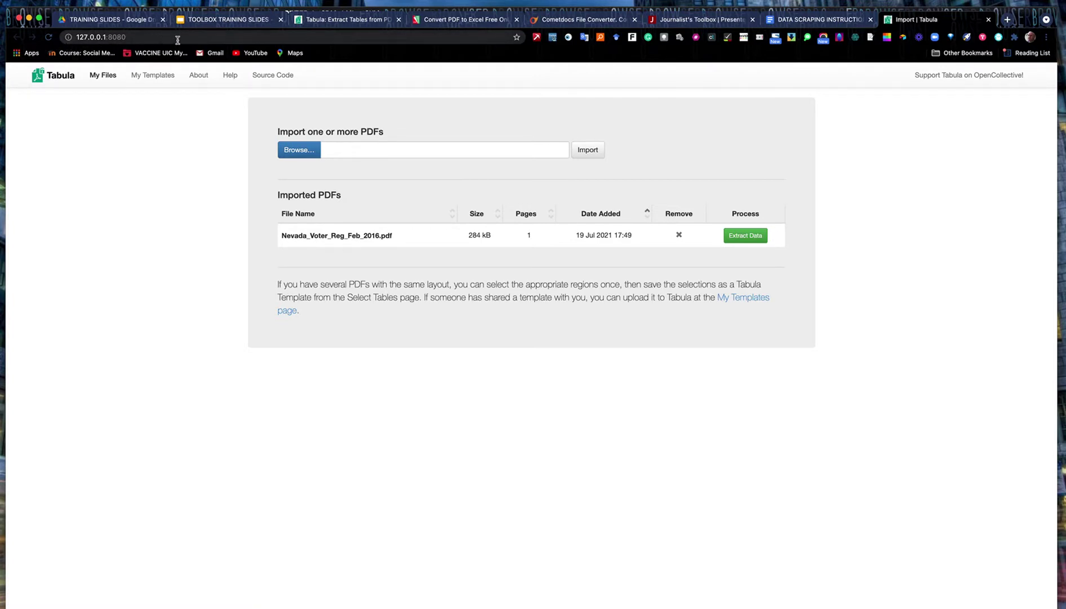
Delete the old Nevada PDF and re-import Nevada_Voter_Reg_Feb_2016.pdf from the desktop.
click(679, 234)
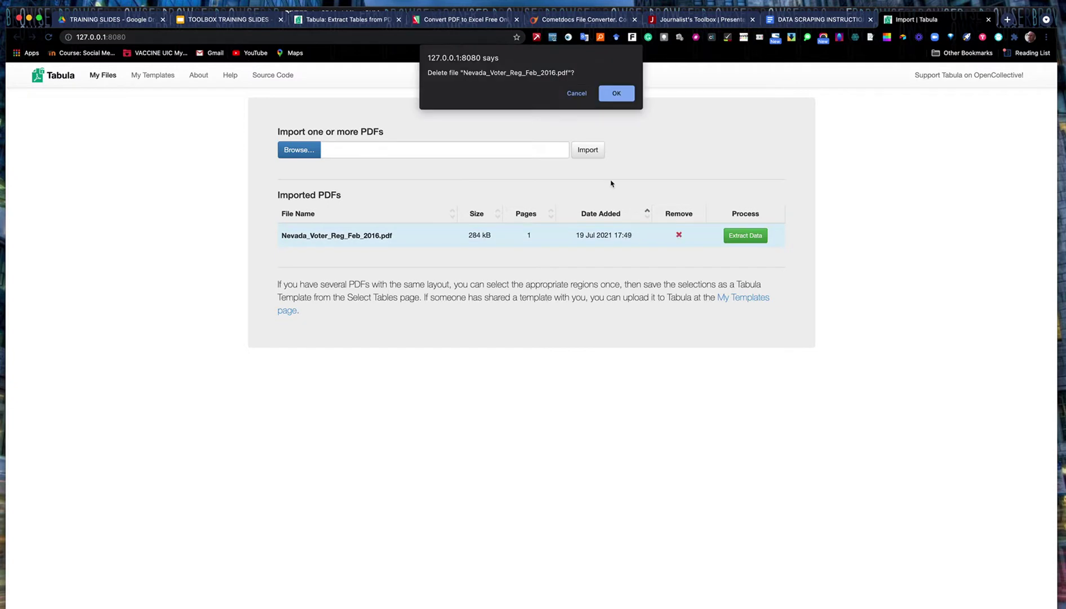
click(608, 96)
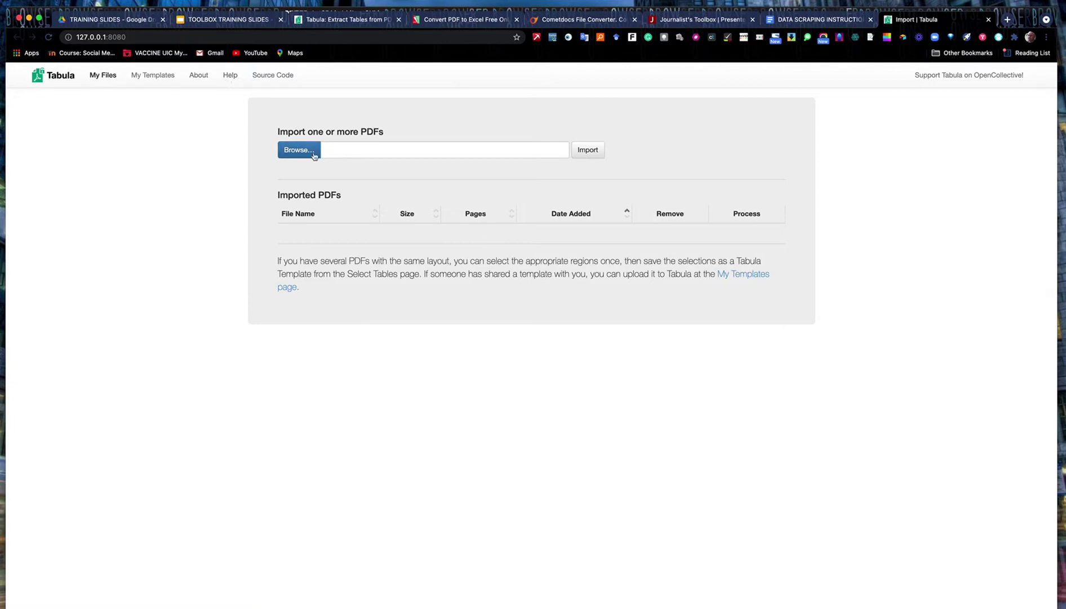
click(298, 151)
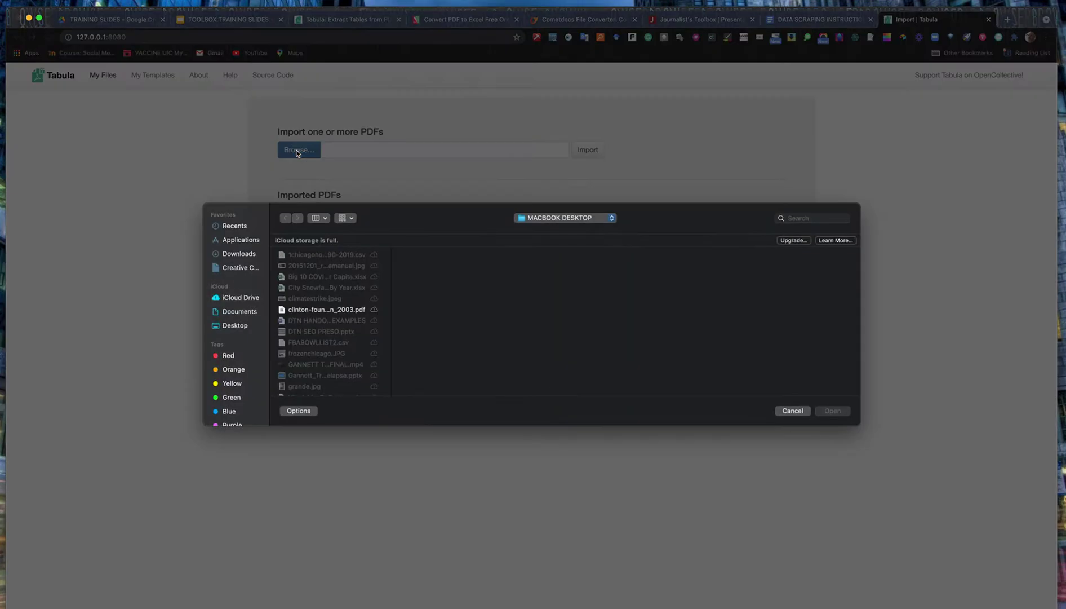
scroll(338, 316, down, 10)
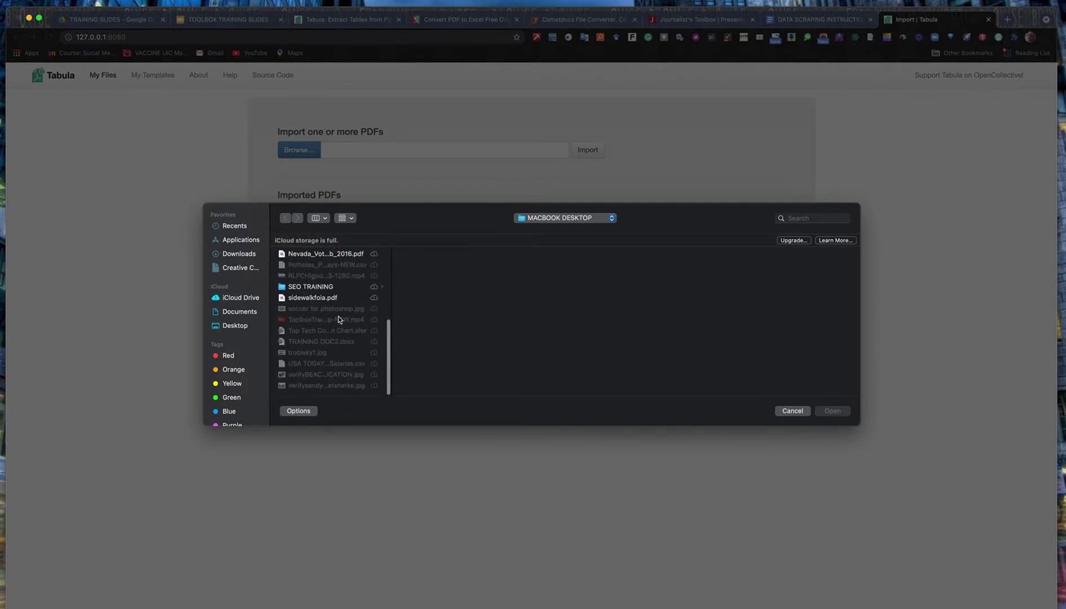
click(338, 319)
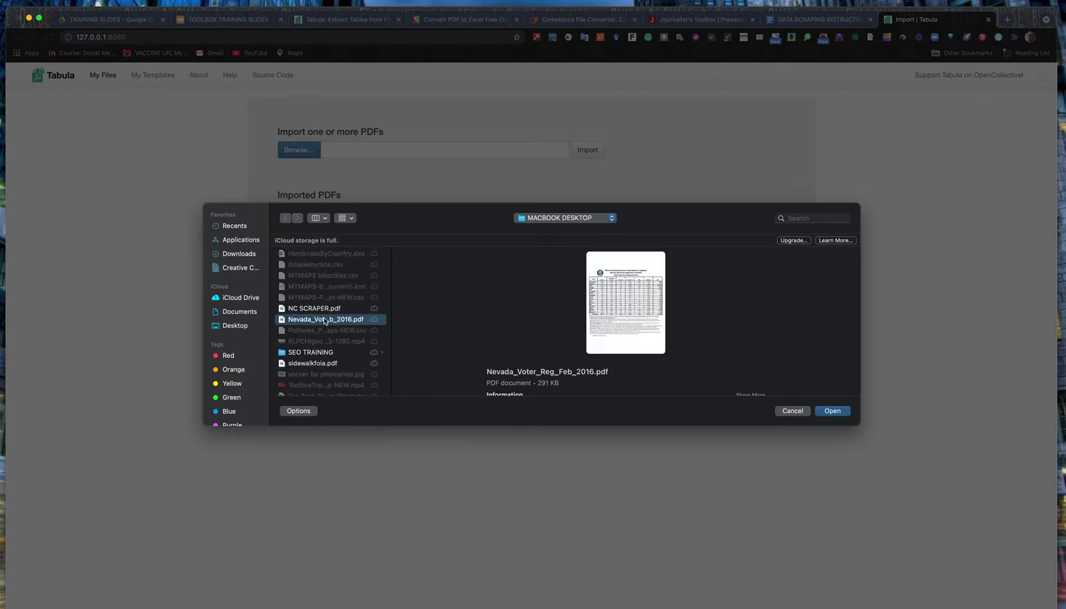
click(831, 411)
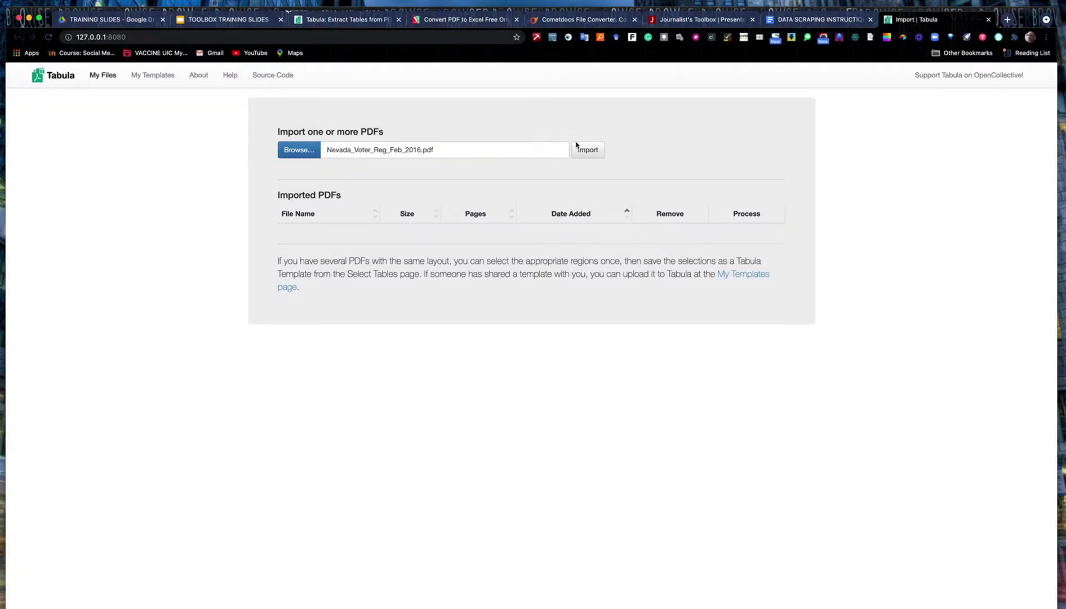
click(583, 150)
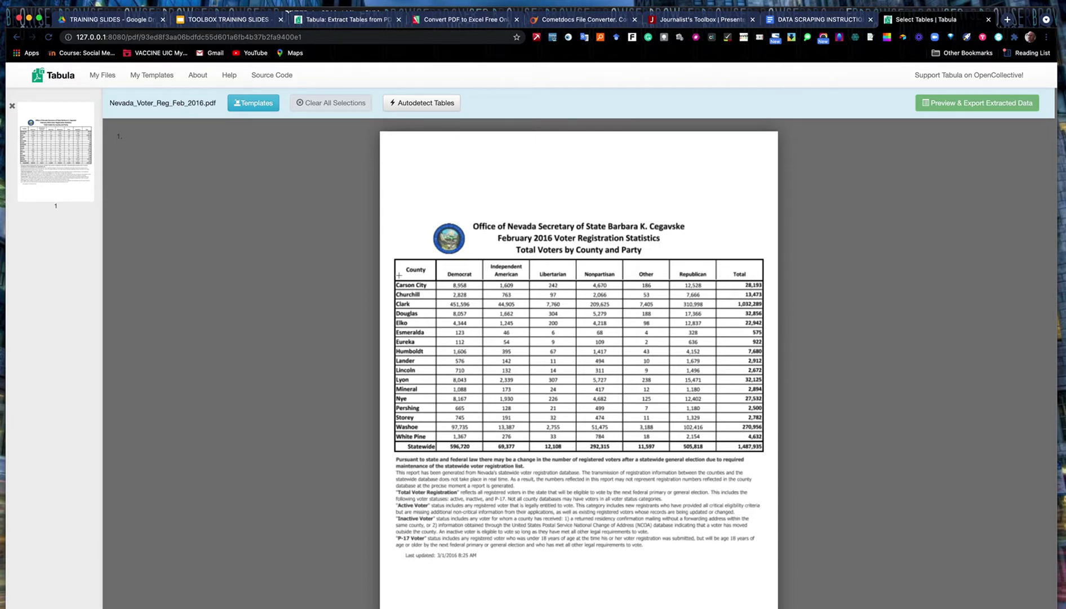
Discard a hand-drawn selection and let Autodetect Tables select the county-by-party table.
drag(395, 258, 764, 454)
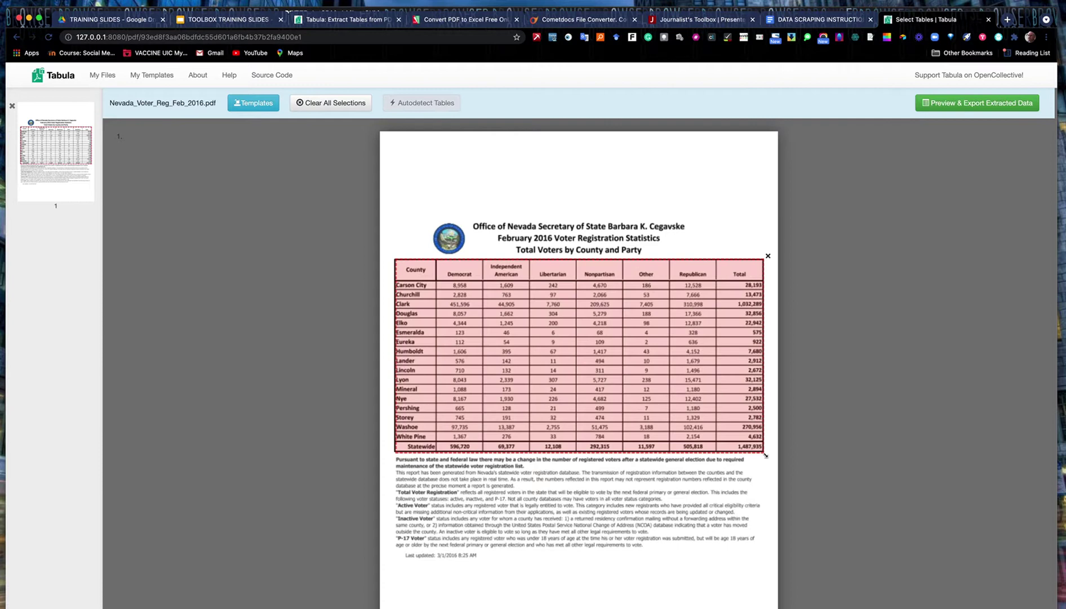
click(768, 257)
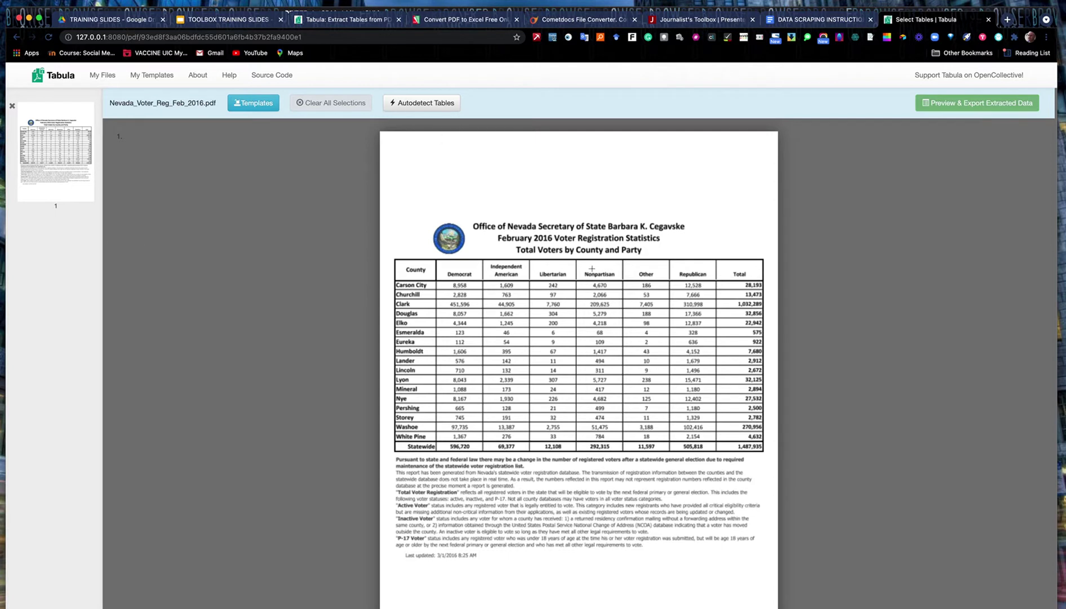
click(416, 103)
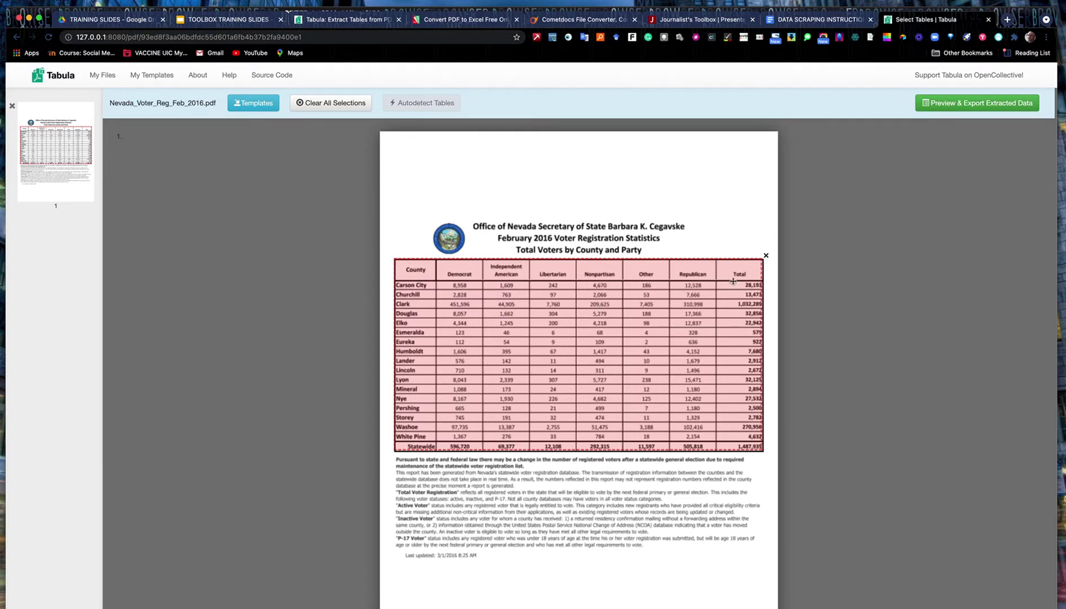
Preview the extracted Nevada data and export it as CSV.
click(946, 106)
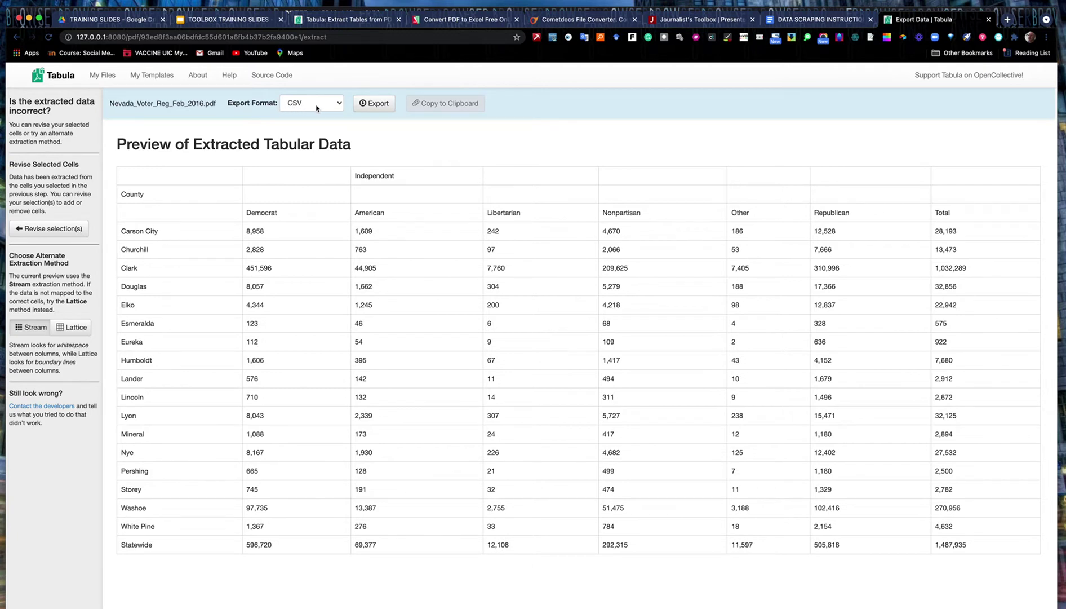
click(340, 106)
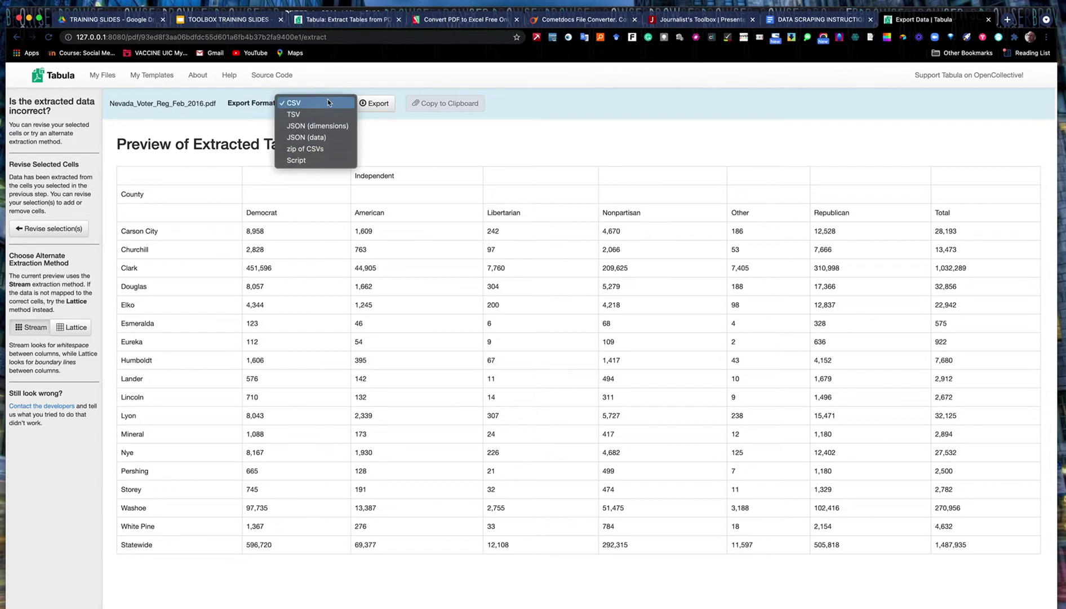
click(328, 101)
click(375, 104)
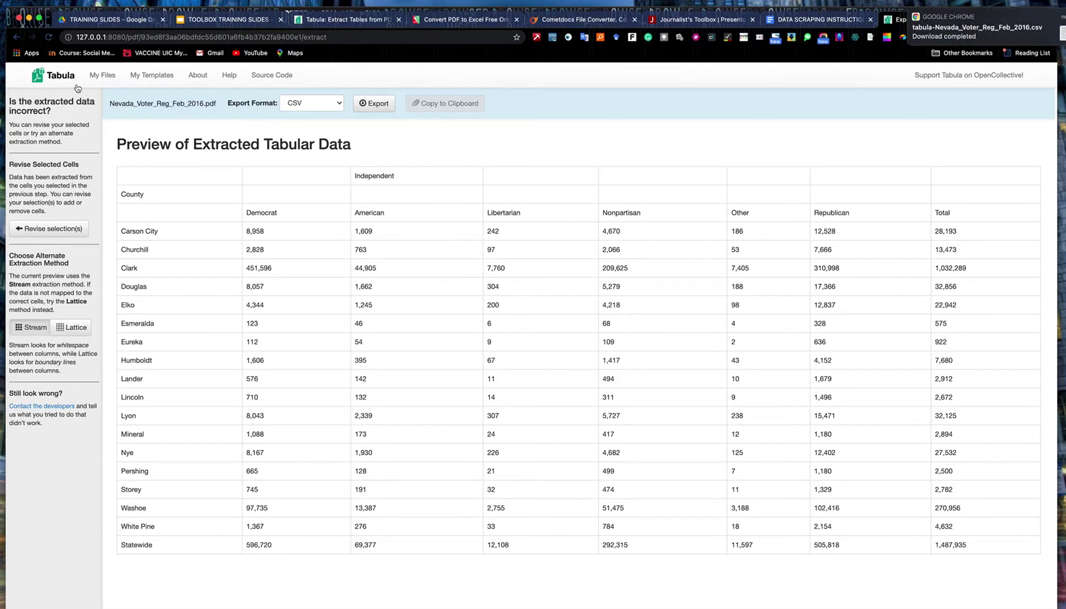
Move tabula-Nevada_Voter_Reg_Feb_2016.csv from Downloads onto the desktop.
drag(45, 19, 117, 30)
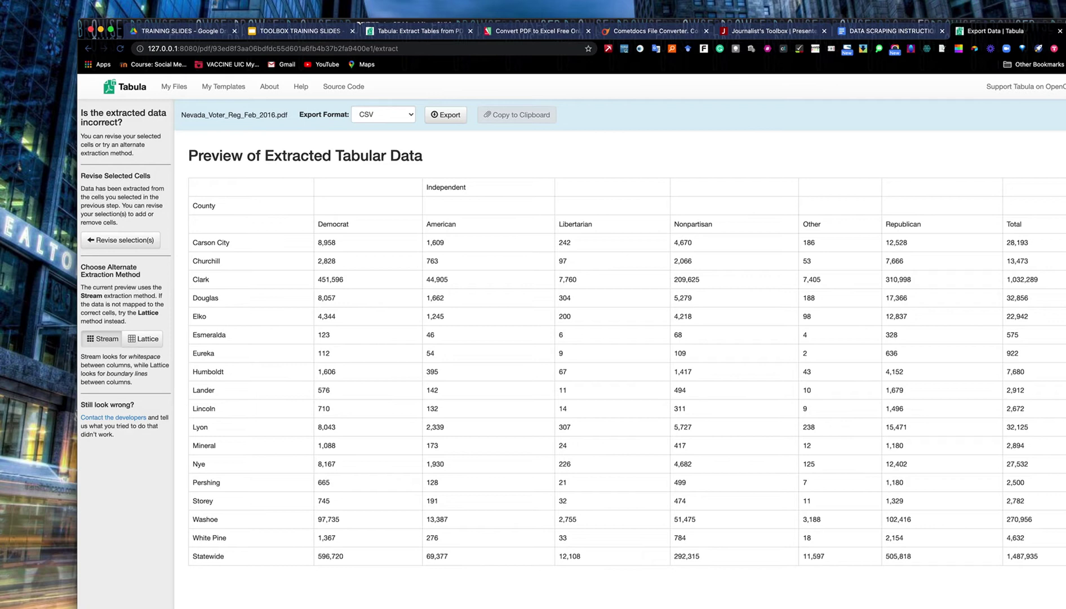
click(3, 531)
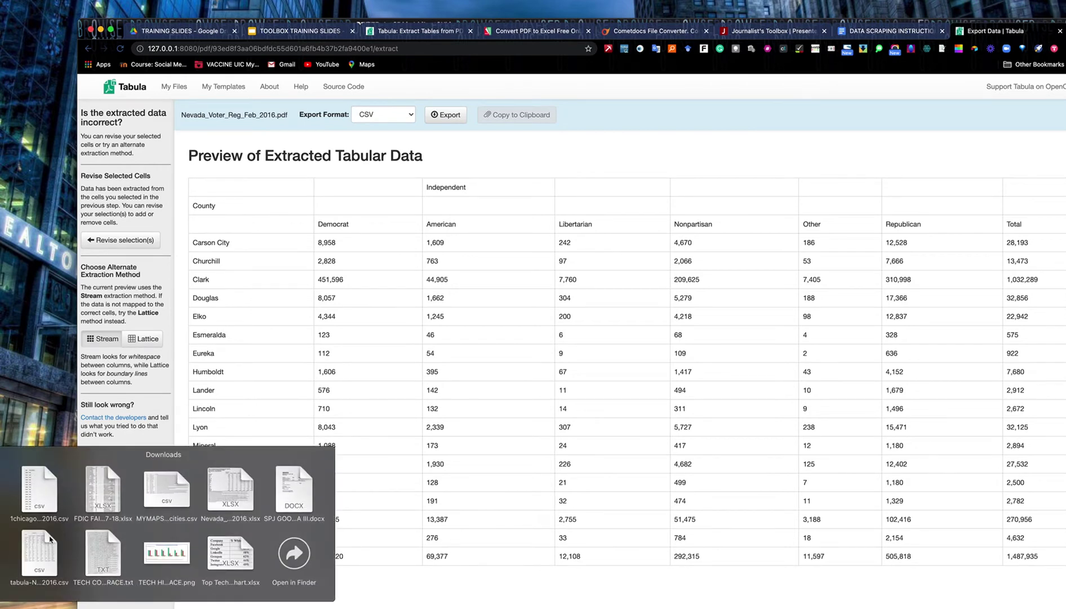
drag(43, 551, 45, 318)
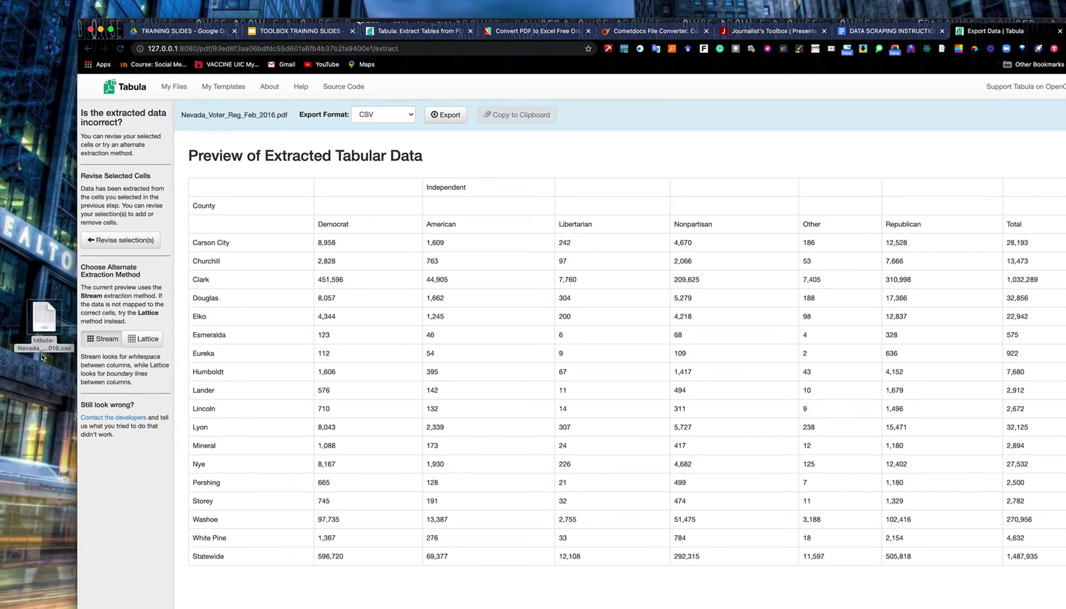
Open the Nevada CSV in Excel and enter the header County in cell A3.
click(44, 317)
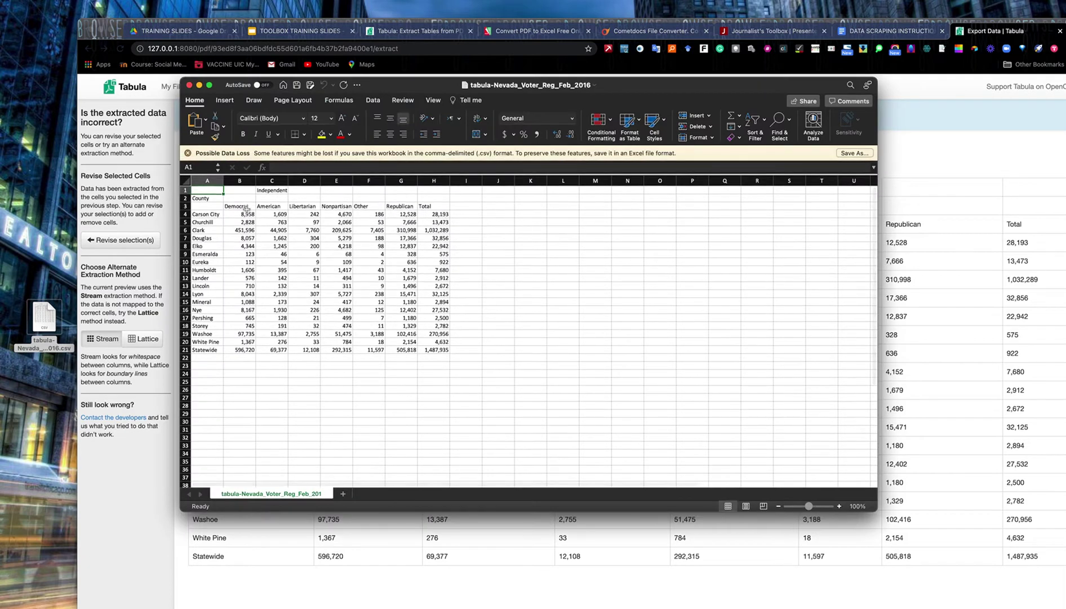
click(209, 207)
text(C)
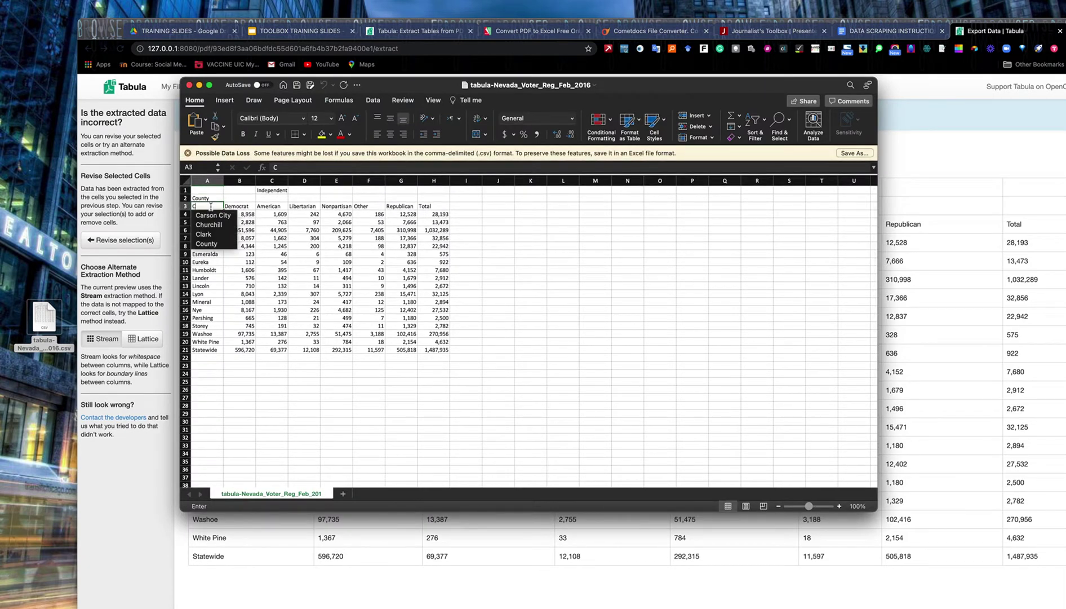
text(ounty)
click(212, 192)
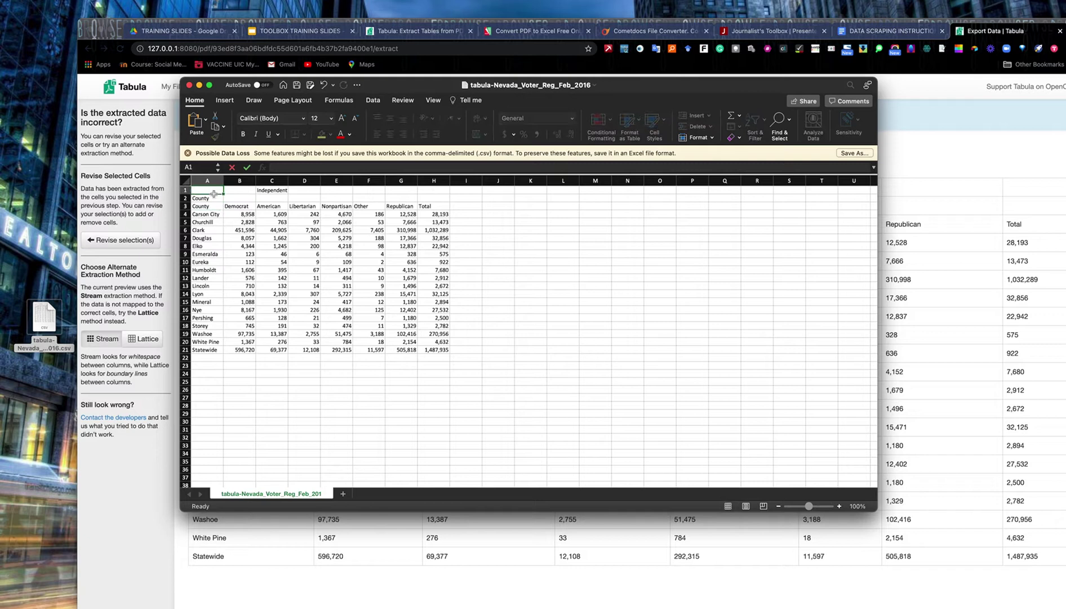
Delete rows 1–2 entirely, then close the CSV and save the changes.
shift+click(213, 199)
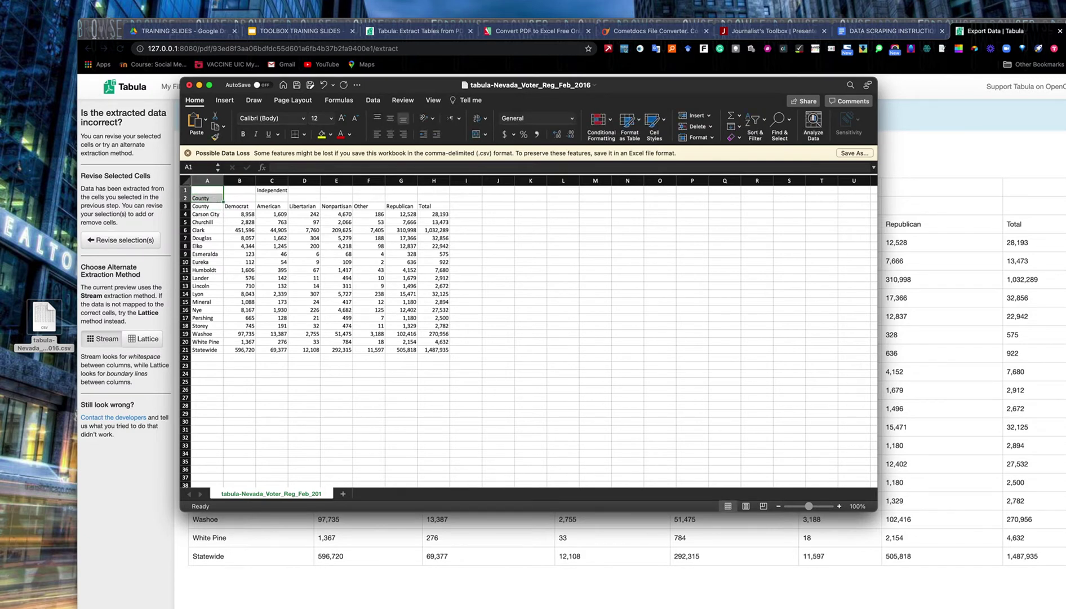
click(55, 1)
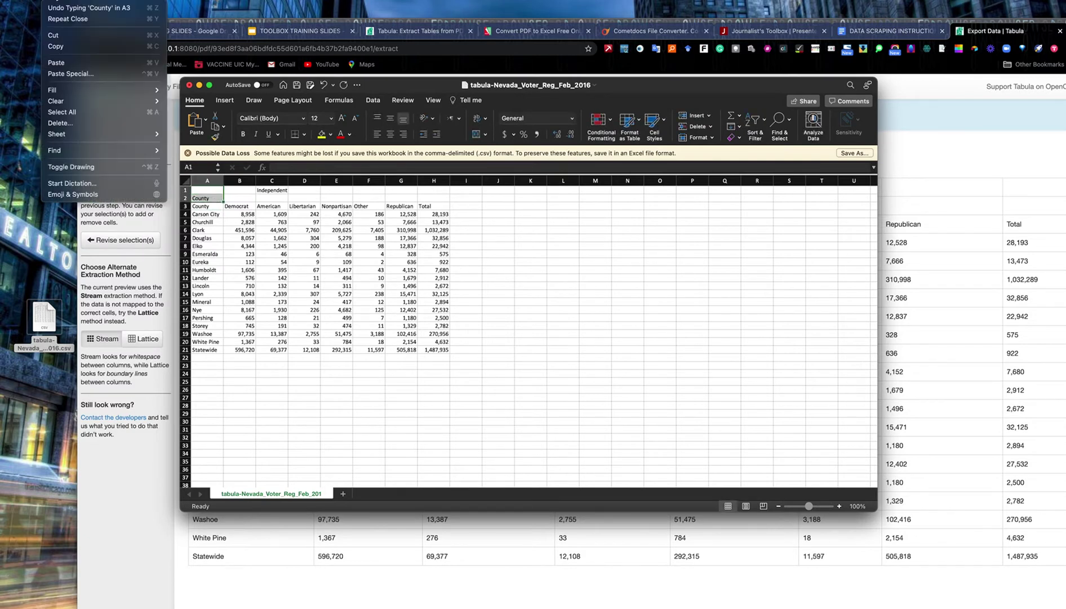
click(60, 123)
click(505, 180)
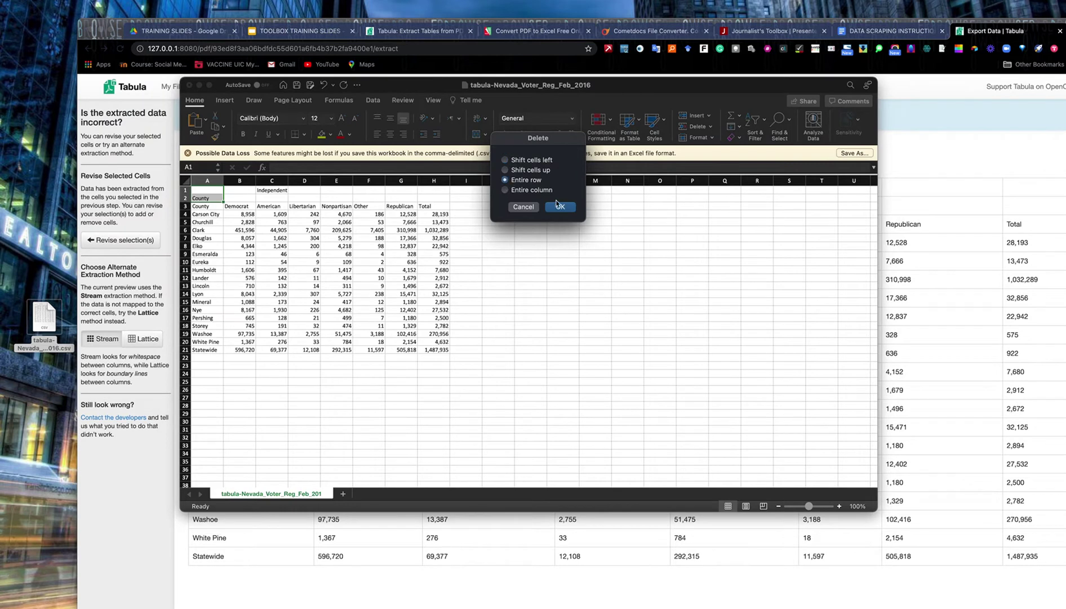
click(559, 206)
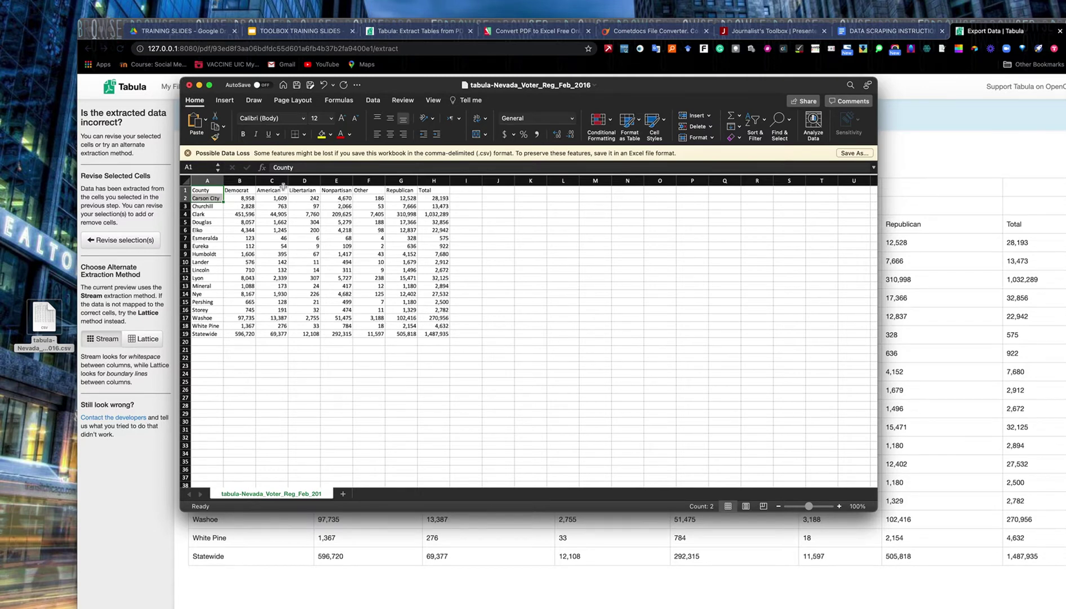
click(190, 85)
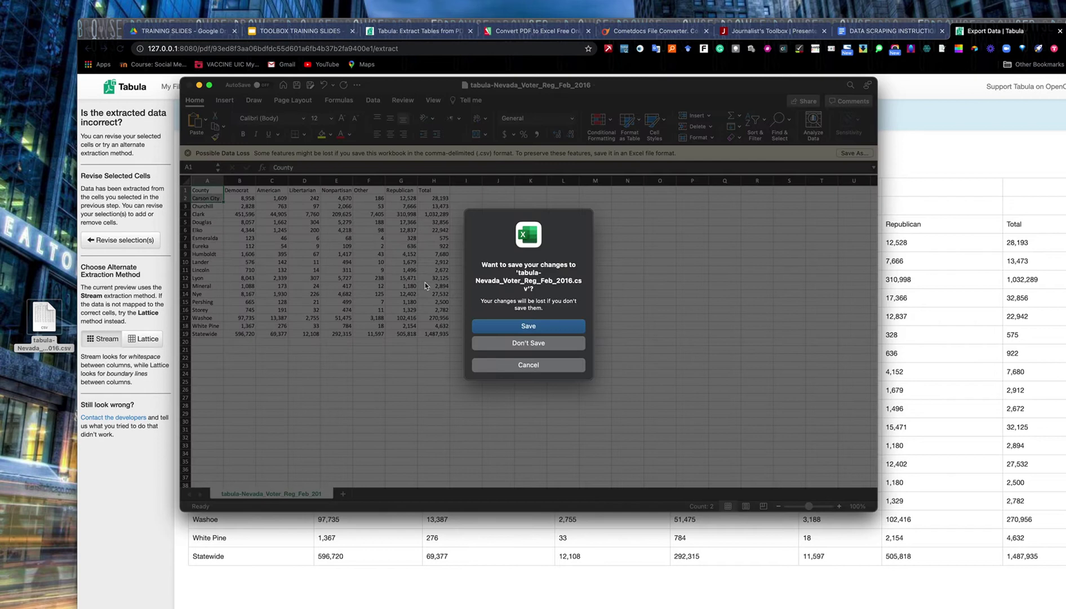
click(519, 327)
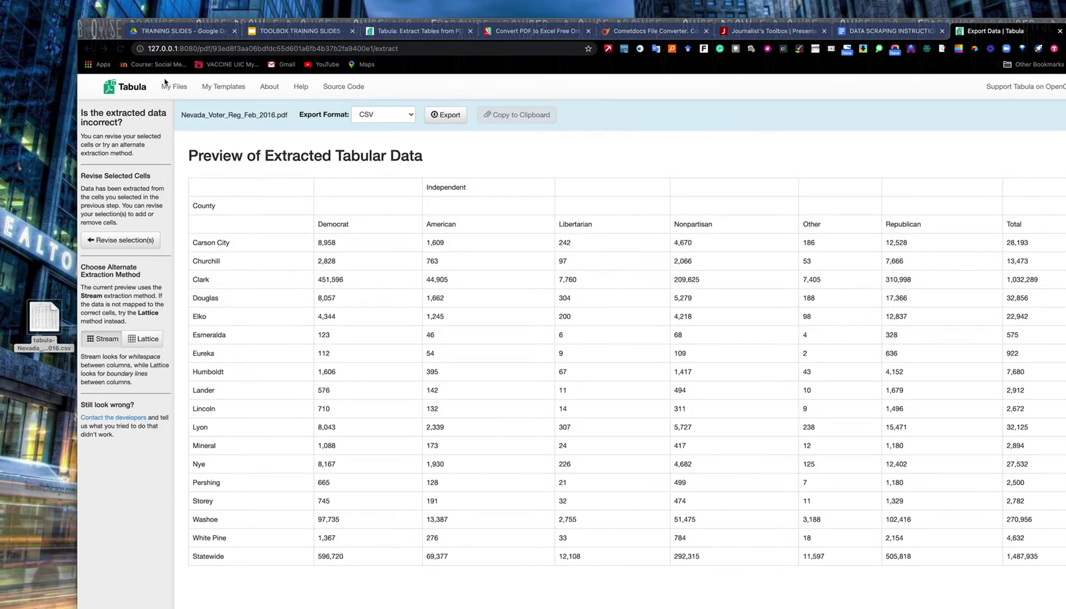
Try importing clinton-foundation_2003.pdf into Tabula and dismiss the image-based PDF alert.
click(121, 88)
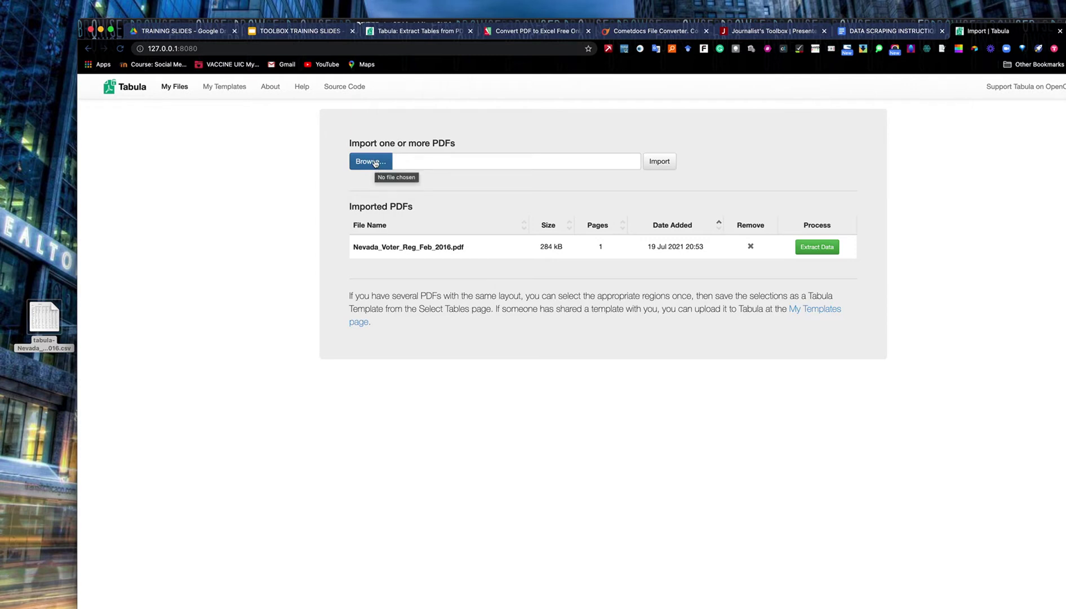
click(375, 162)
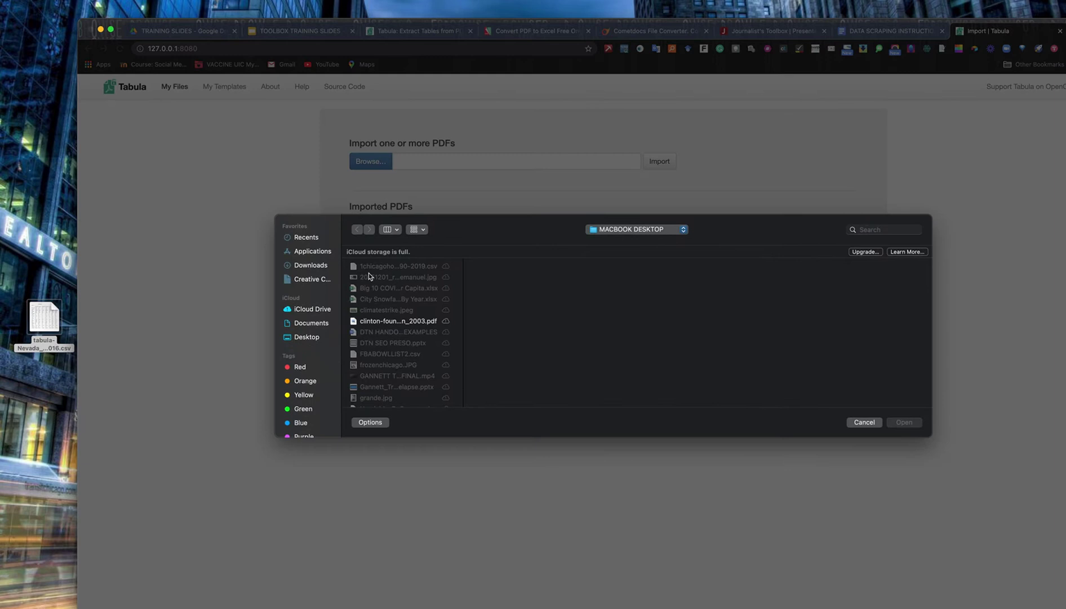
click(382, 319)
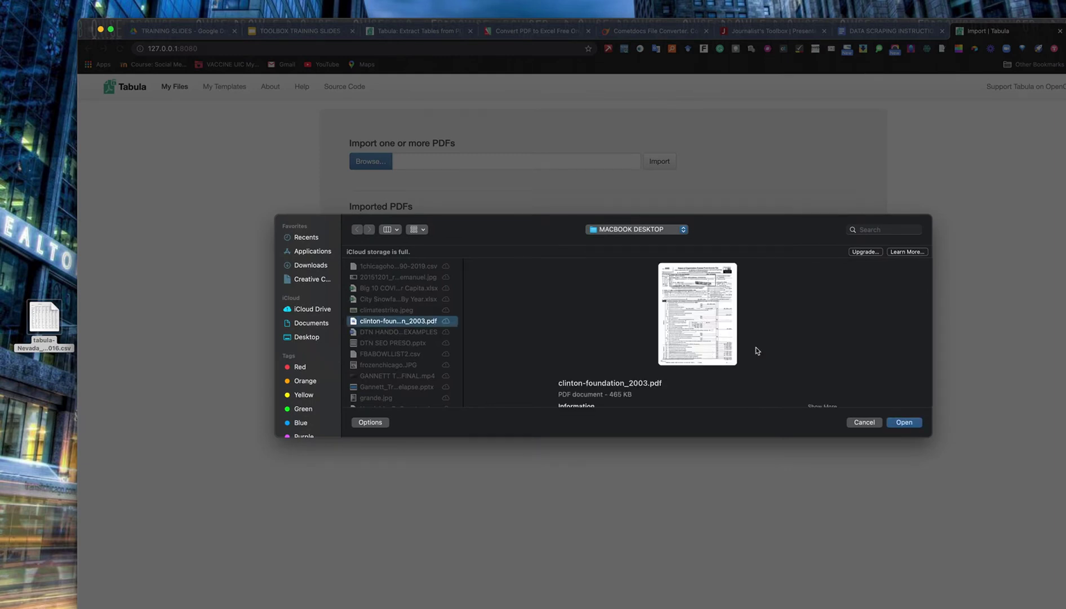
click(904, 422)
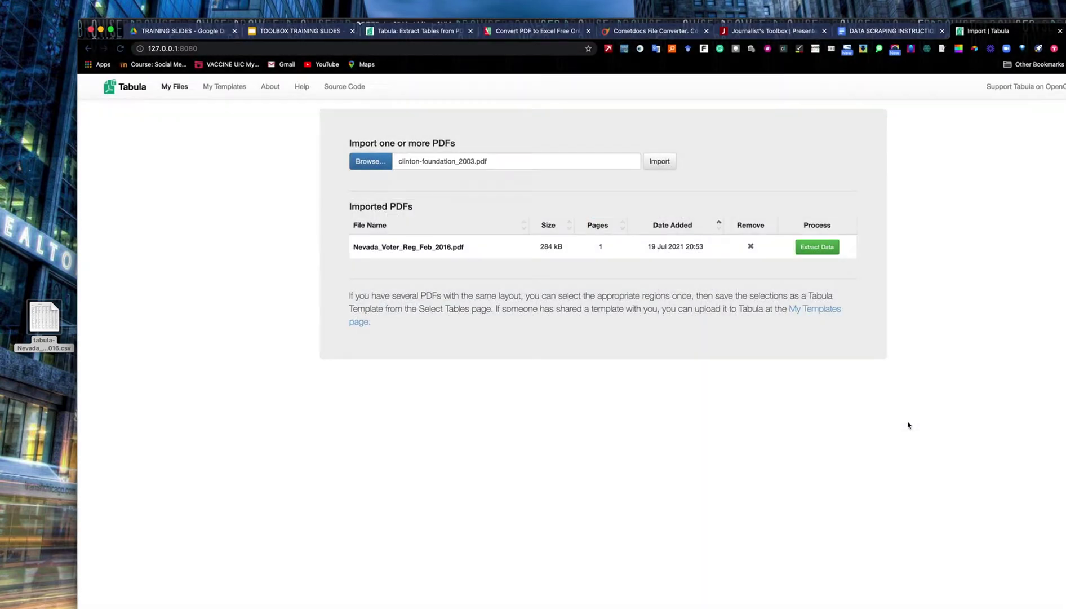
click(661, 162)
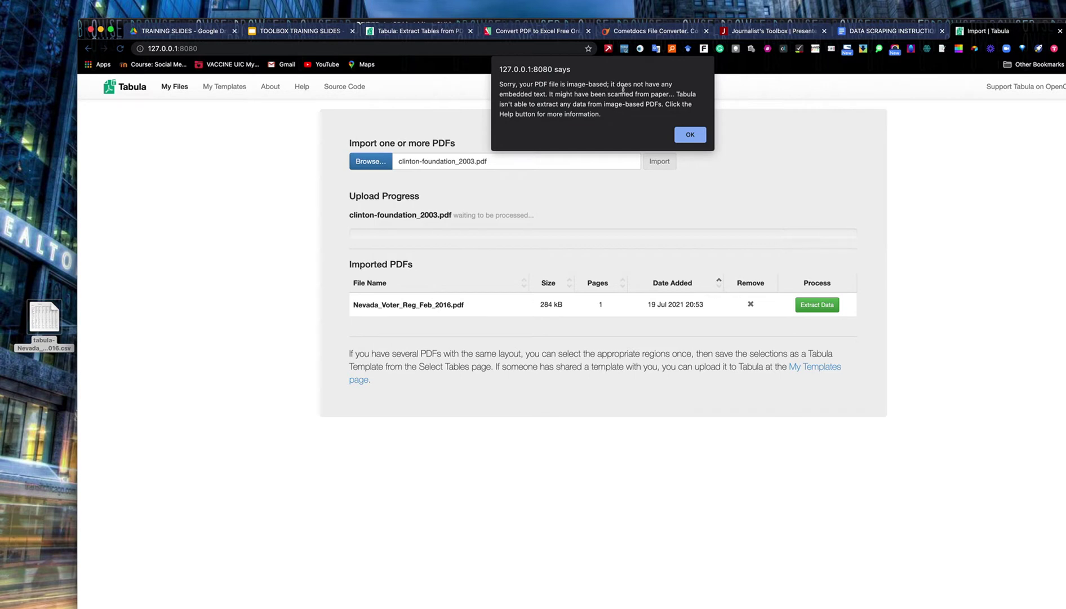
click(690, 134)
click(302, 87)
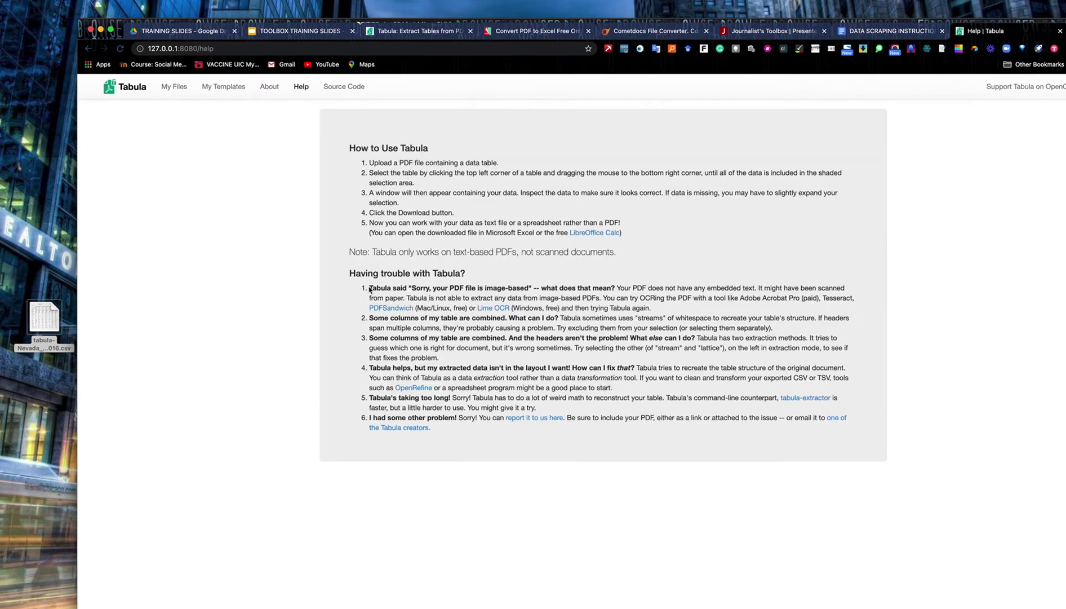
Highlight the Help answer on image-based PDFs, then switch to the PDFtoExcel.com converter.
drag(370, 289, 655, 311)
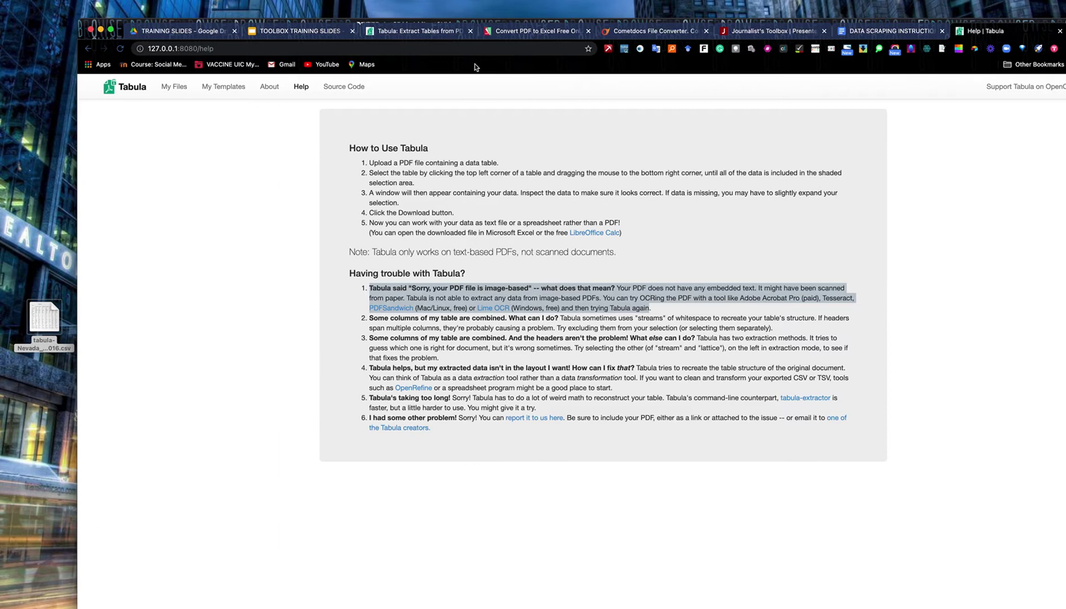
click(530, 31)
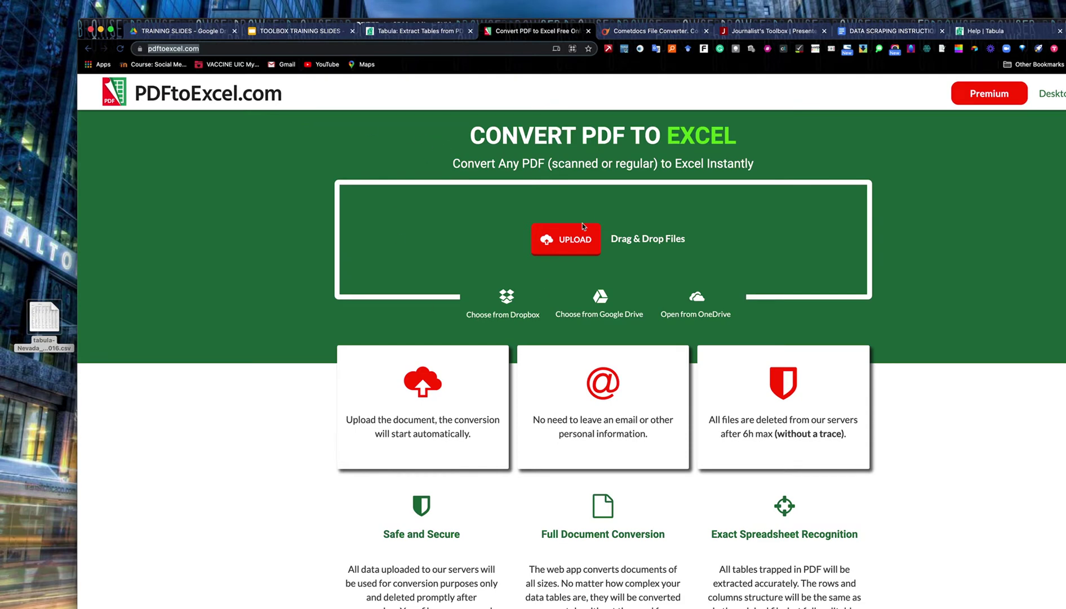
Upload clinton-foundation_2003.pdf to PDFtoExcel.com for conversion to Excel.
click(572, 242)
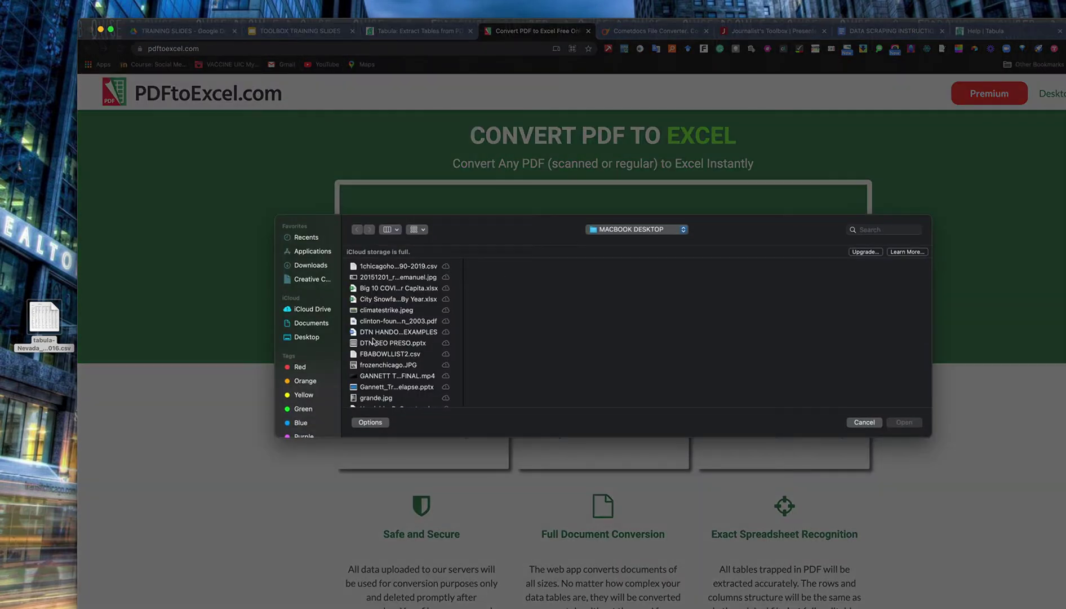
click(389, 322)
click(901, 423)
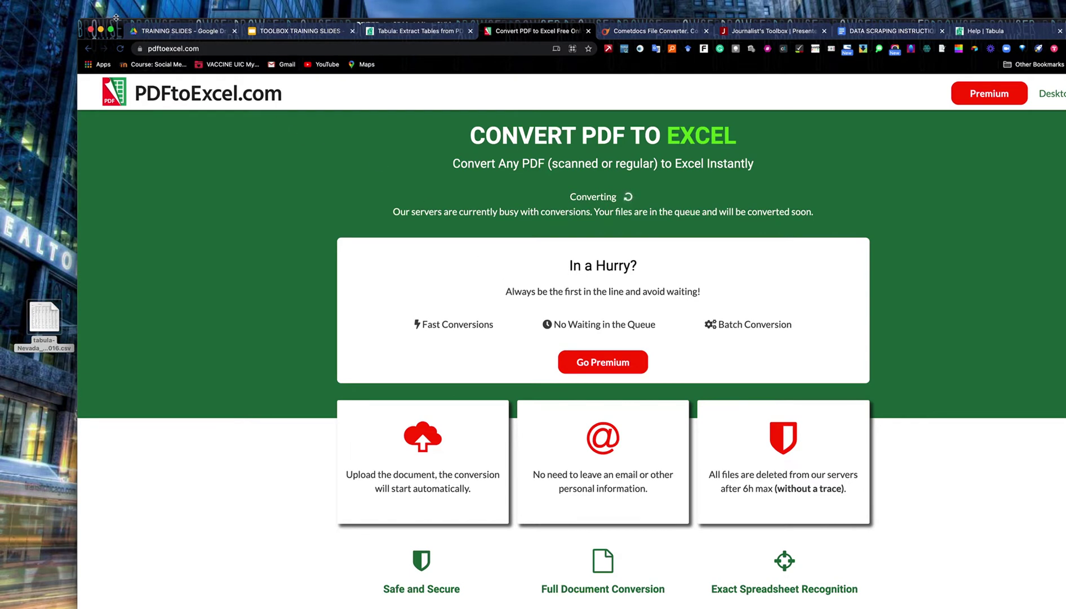
drag(116, 18, 50, 18)
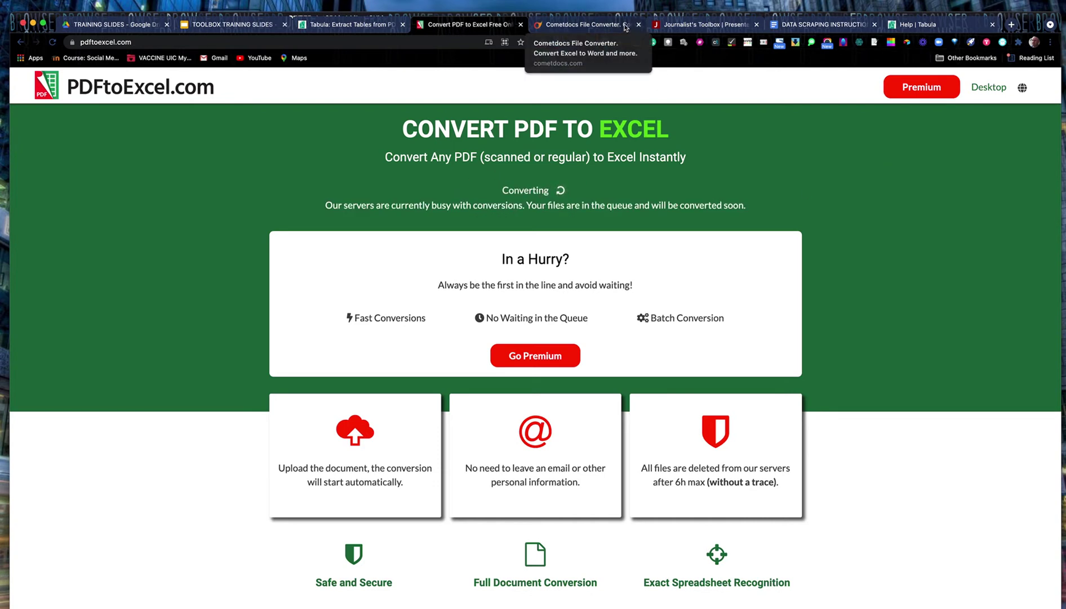
Switch to the Cometdocs File Converter page while the conversion is queued.
click(591, 25)
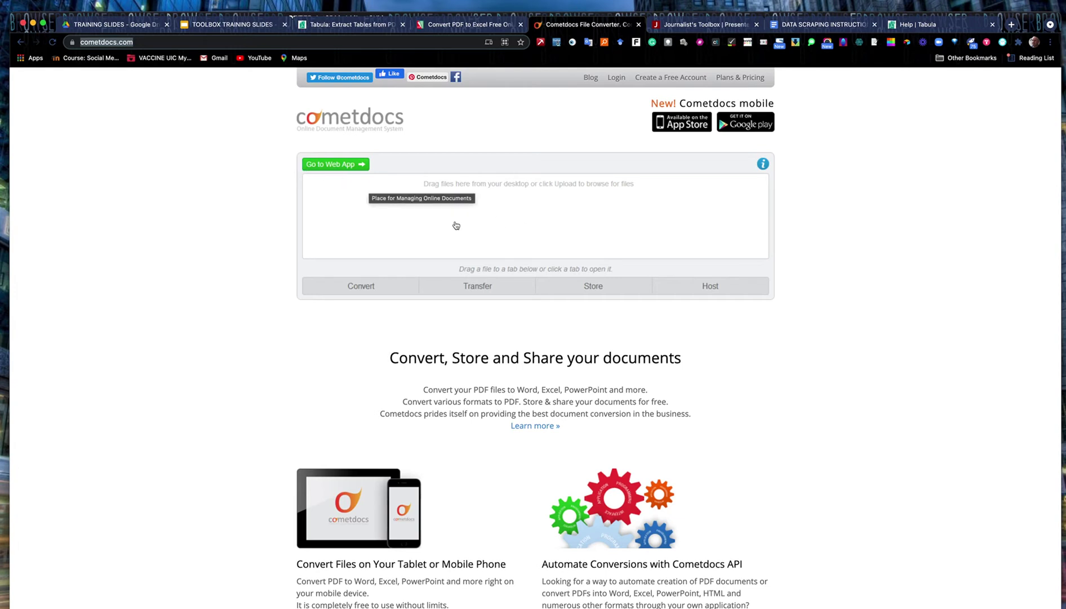
Download the converted clinton-foundation_2003.xlsx and show the recent downloads in the Dock.
click(455, 26)
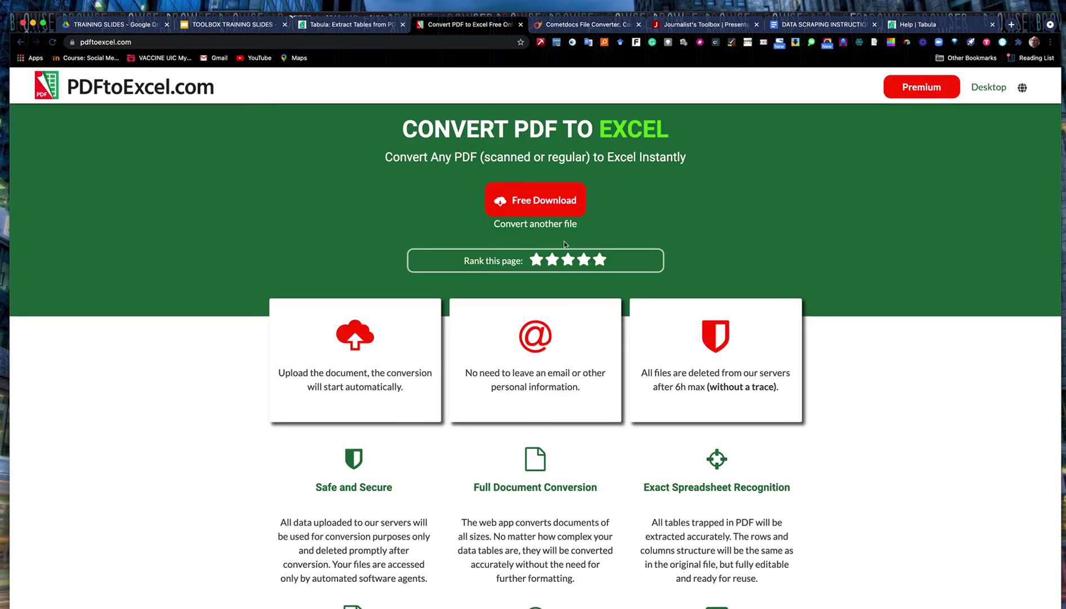
click(554, 200)
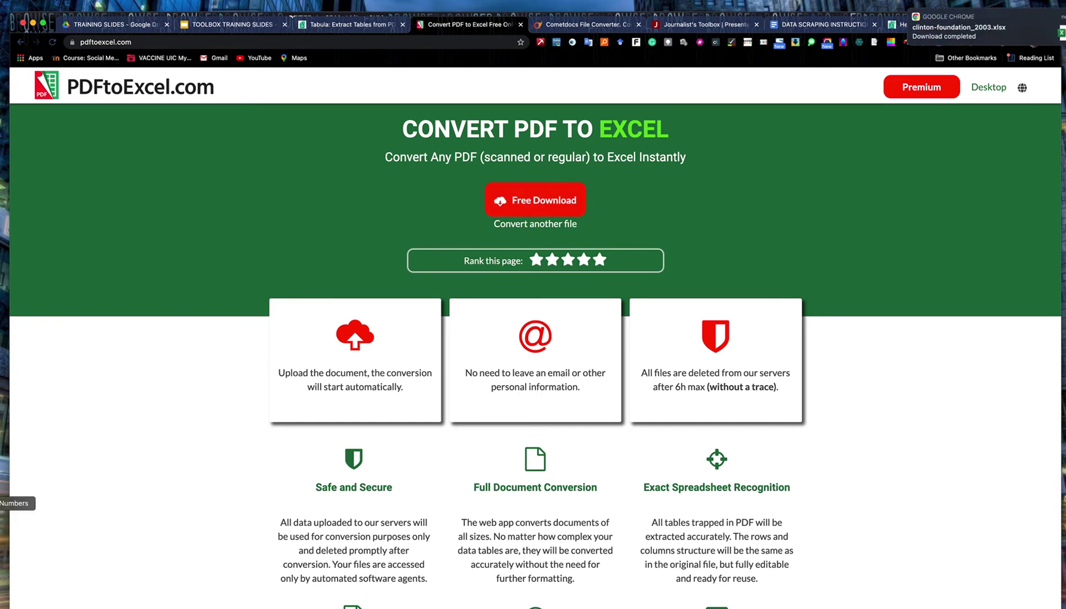
key(F11)
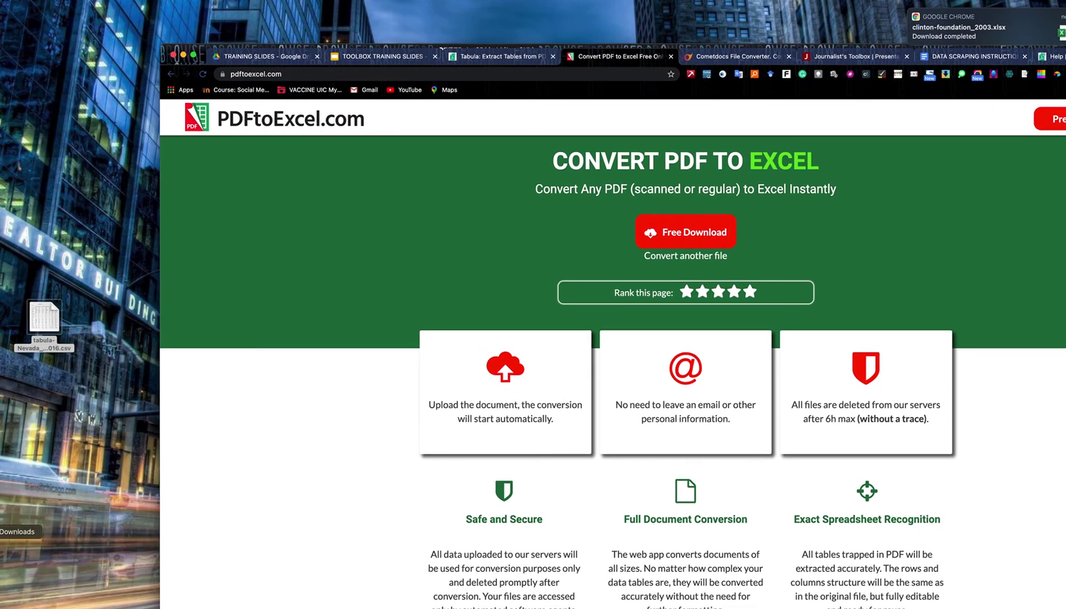
click(3, 531)
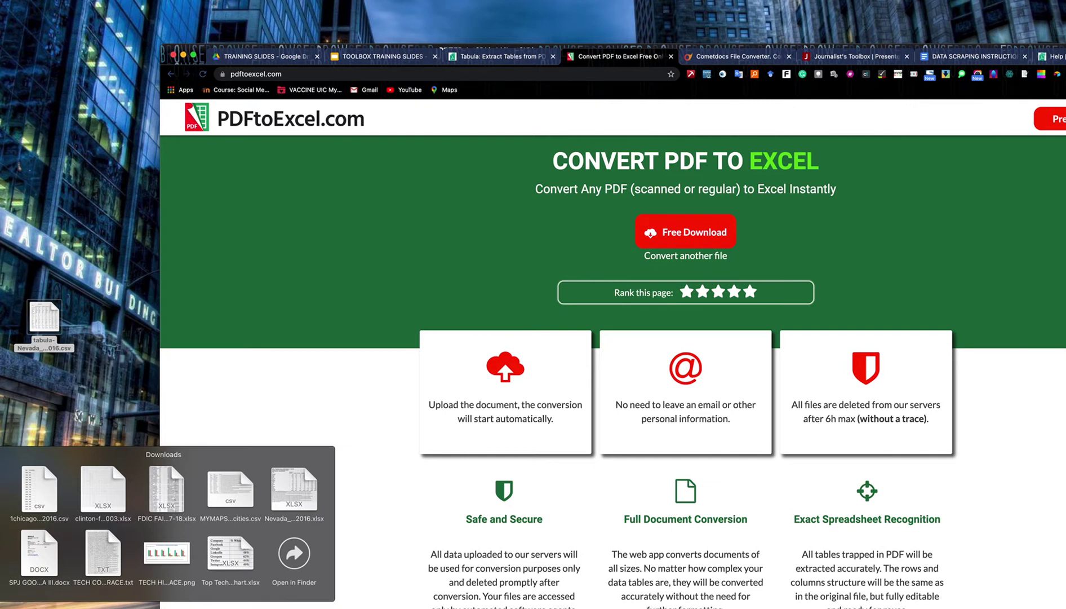
Drag clinton-foundation_2003.xlsx from the Downloads stack onto the desktop.
drag(97, 490, 56, 252)
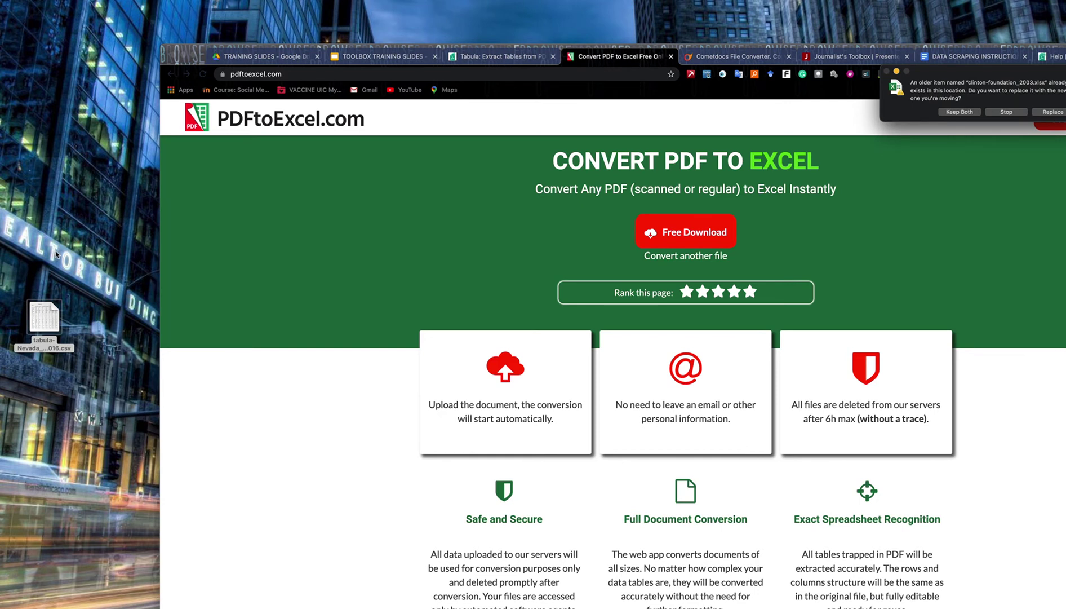
Replace the older desktop copy and open clinton-foundation_2003.xlsx in Excel, maximized at about 133% zoom.
click(1052, 111)
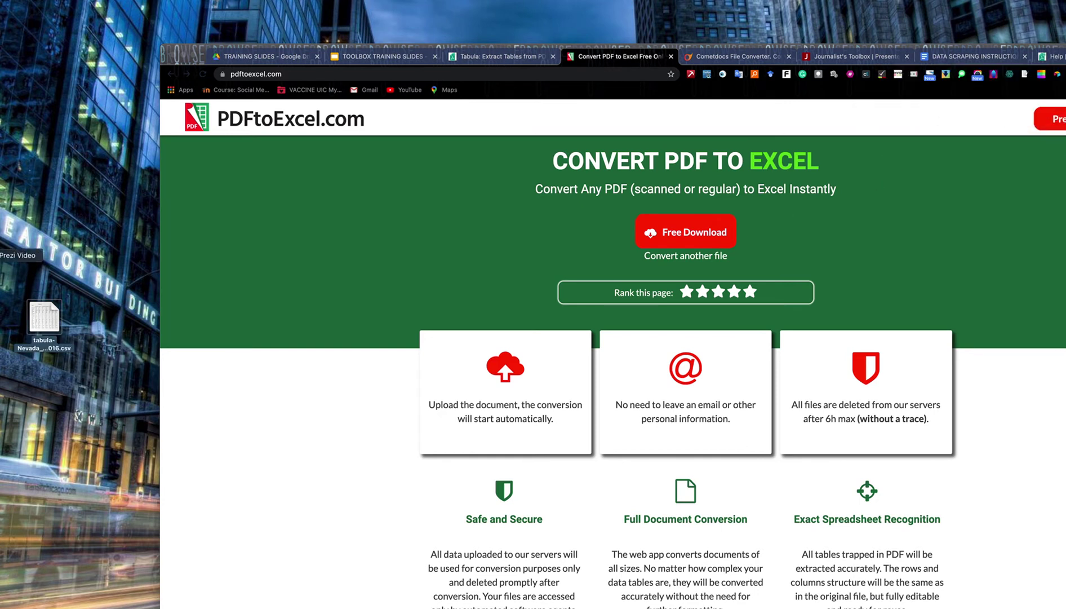
drag(59, 251, 3, 214)
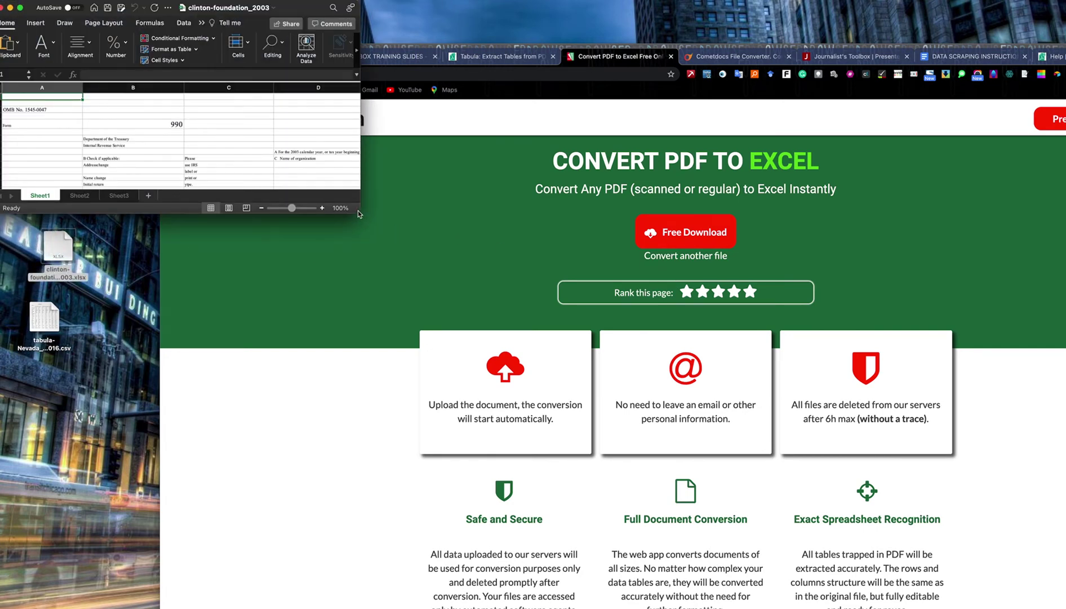
drag(358, 210, 976, 607)
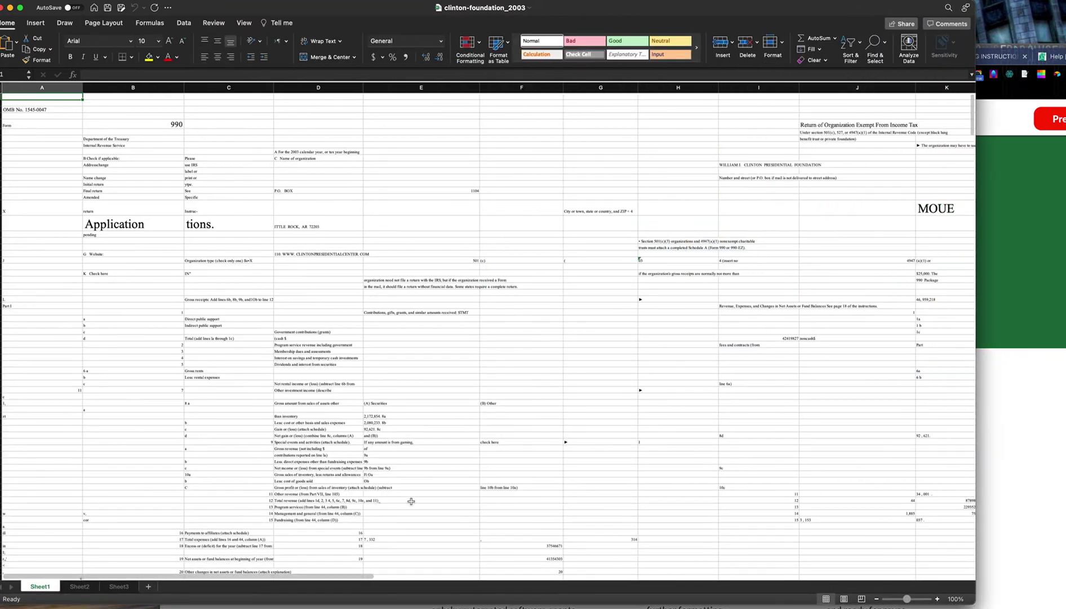
mouse_move(909, 599)
mouse_down()
mouse_move(920, 599)
mouse_move(910, 601)
mouse_up()
Scroll through the converted Form 990 expense rows on Sheet1, then close the workbook.
scroll(369, 319, down, 15)
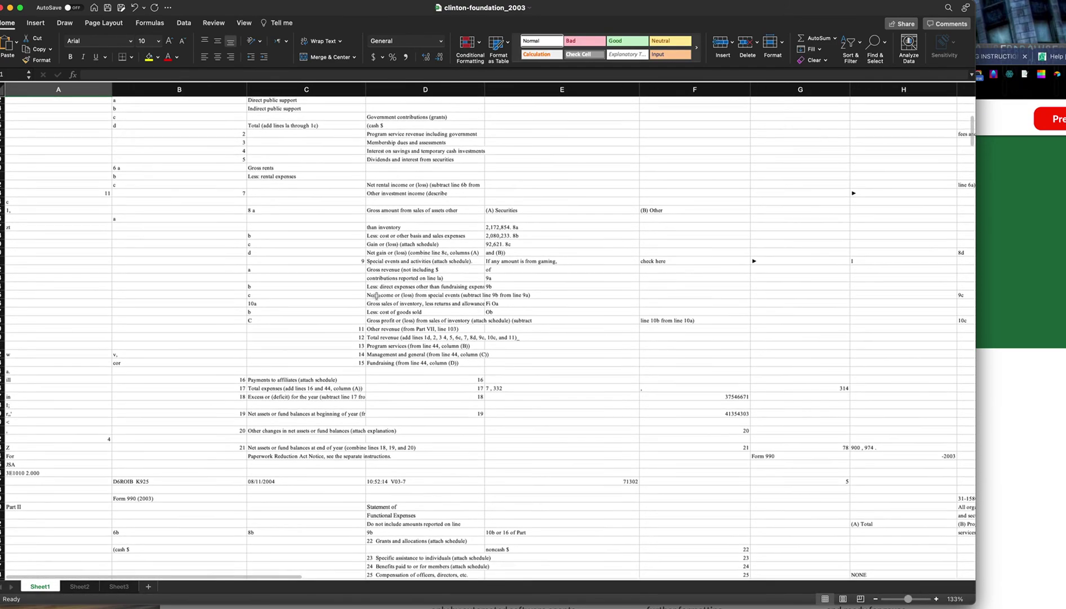
scroll(369, 319, down, 20)
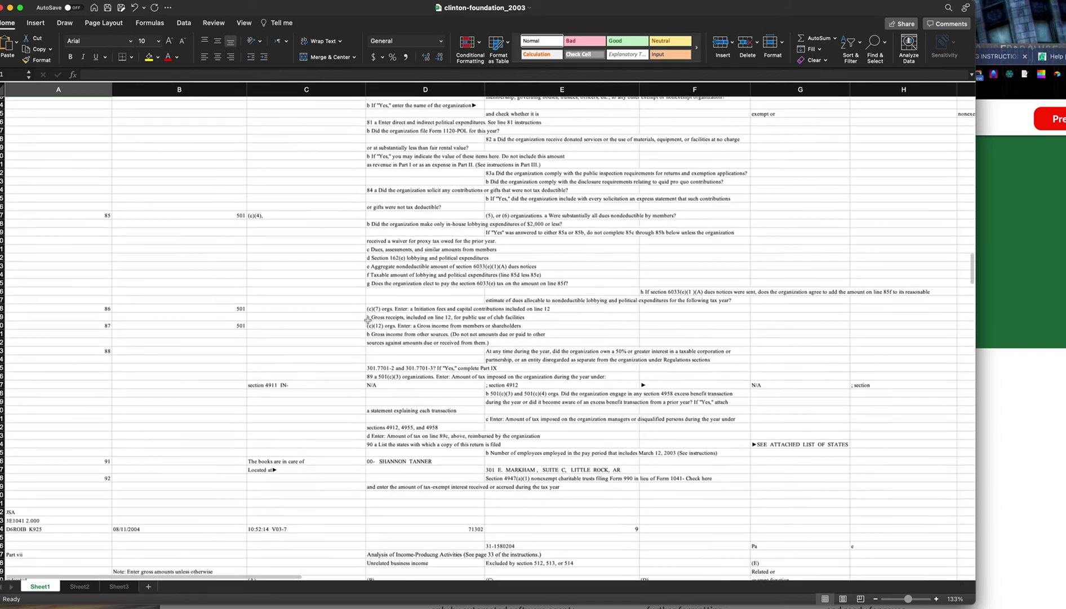
scroll(367, 319, down, 15)
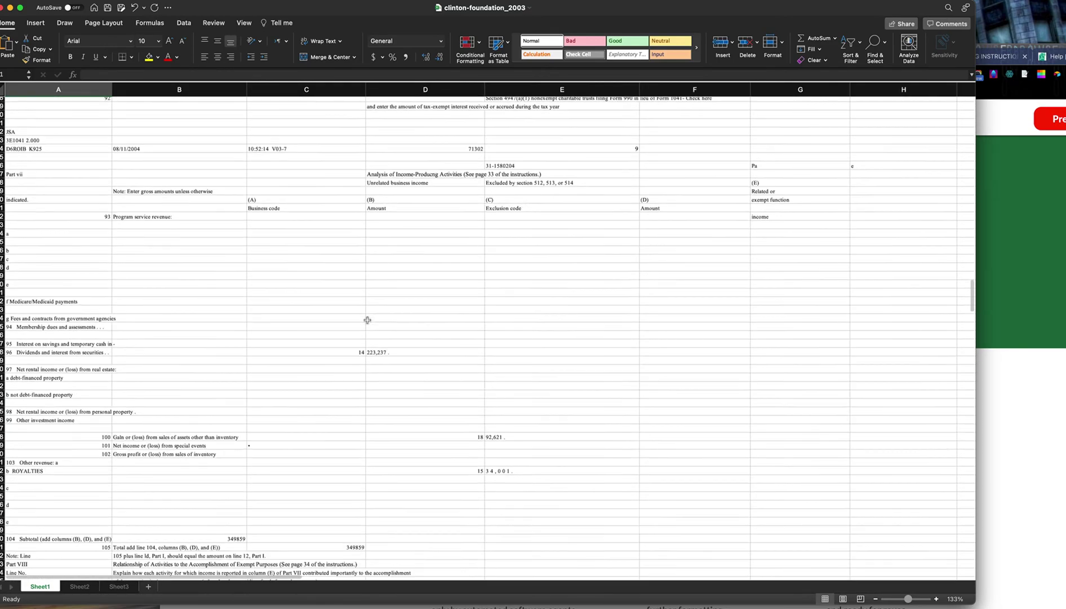
scroll(361, 322, down, 15)
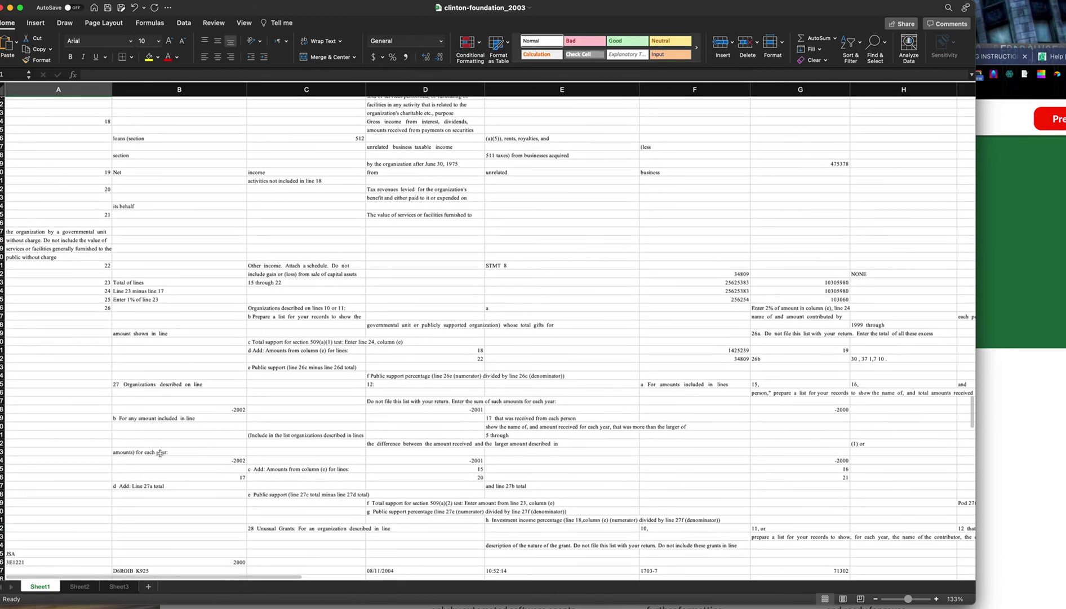
scroll(160, 453, down, 20)
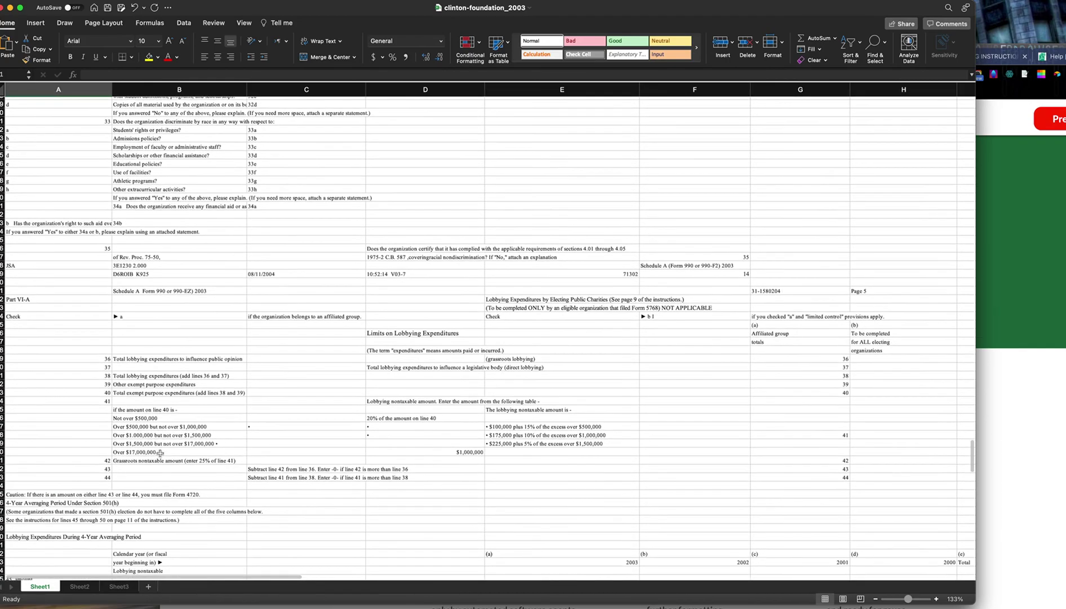
scroll(160, 453, down, 20)
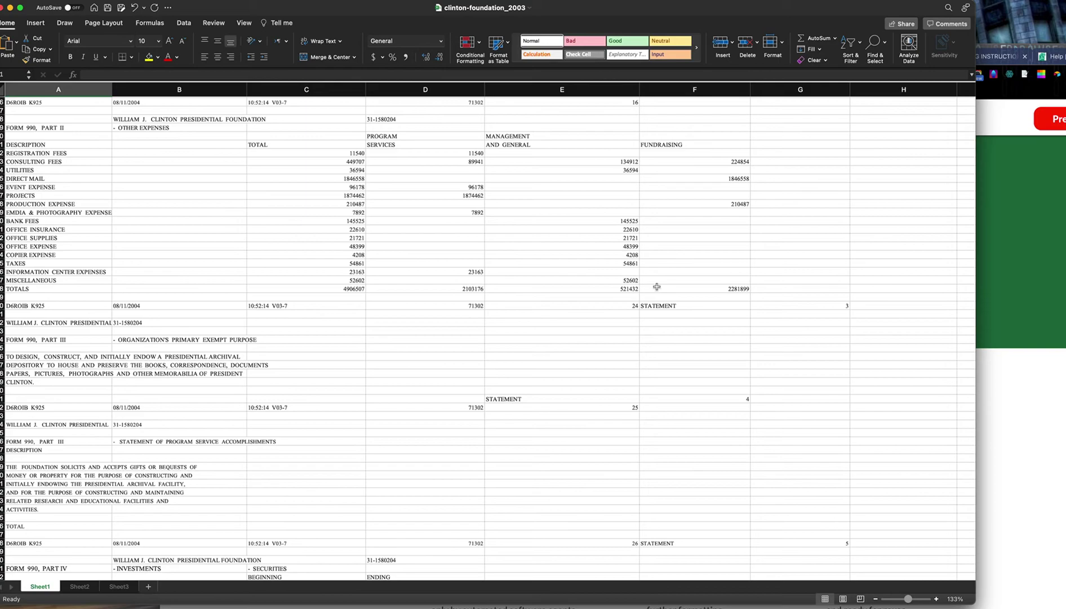
scroll(480, 318, down, 10)
scroll(457, 327, down, 15)
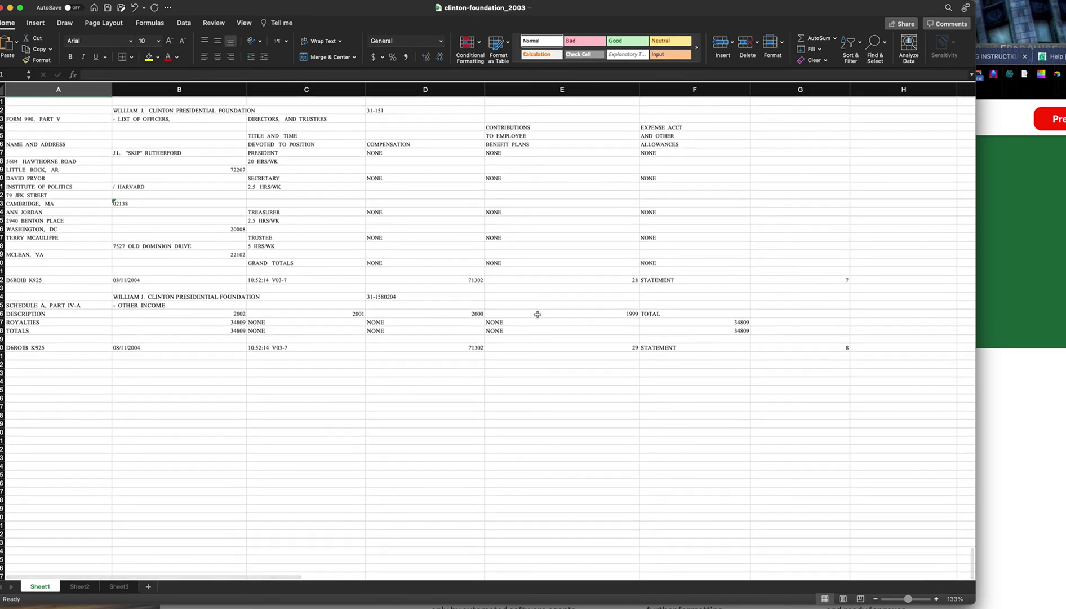
scroll(538, 311, down, 20)
scroll(538, 314, down, 15)
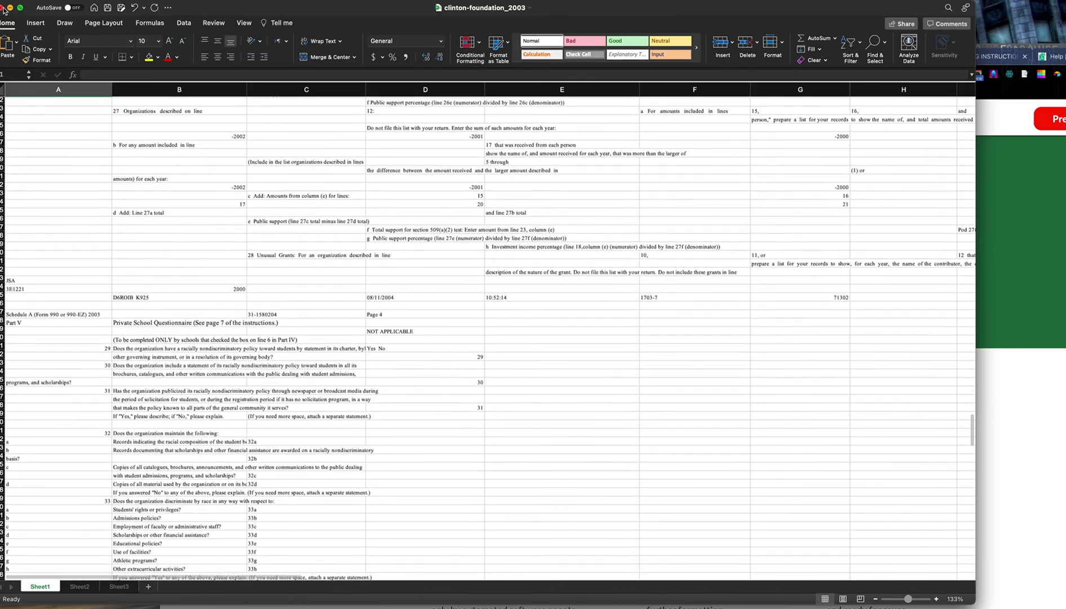
click(3, 7)
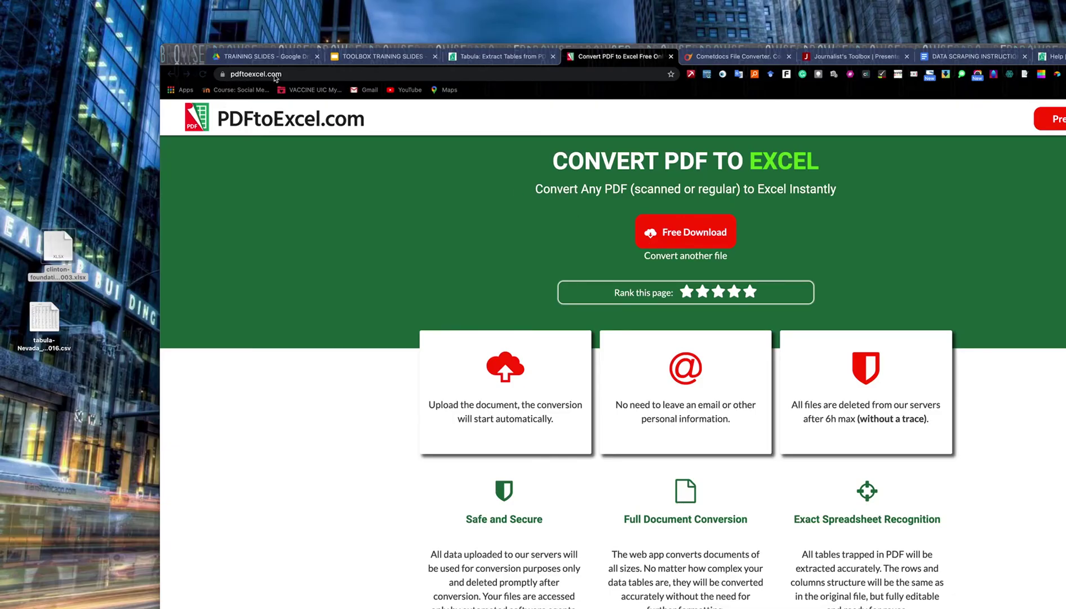
Reload PDFtoExcel.com and upload Nevada_Voter_Reg_Feb_2016.pdf for conversion.
click(298, 74)
key(Return)
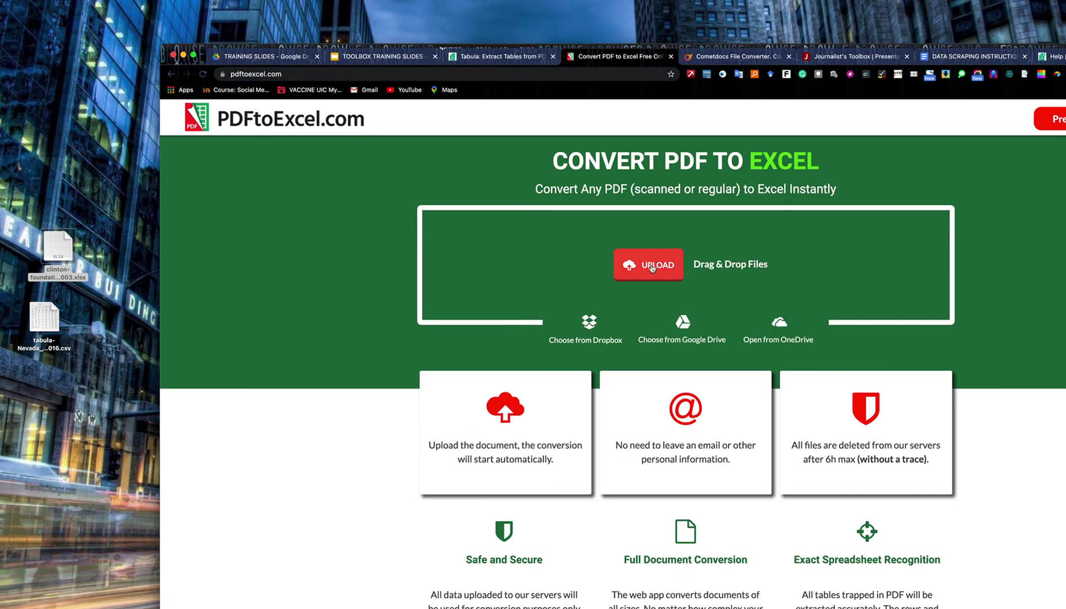
click(654, 267)
scroll(484, 355, down, 5)
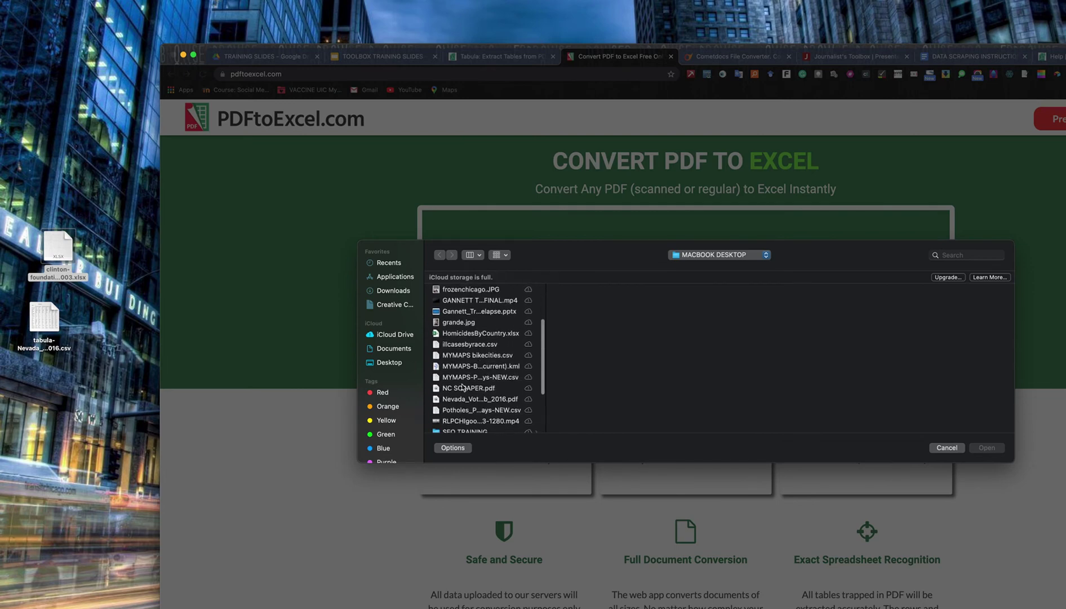
click(461, 399)
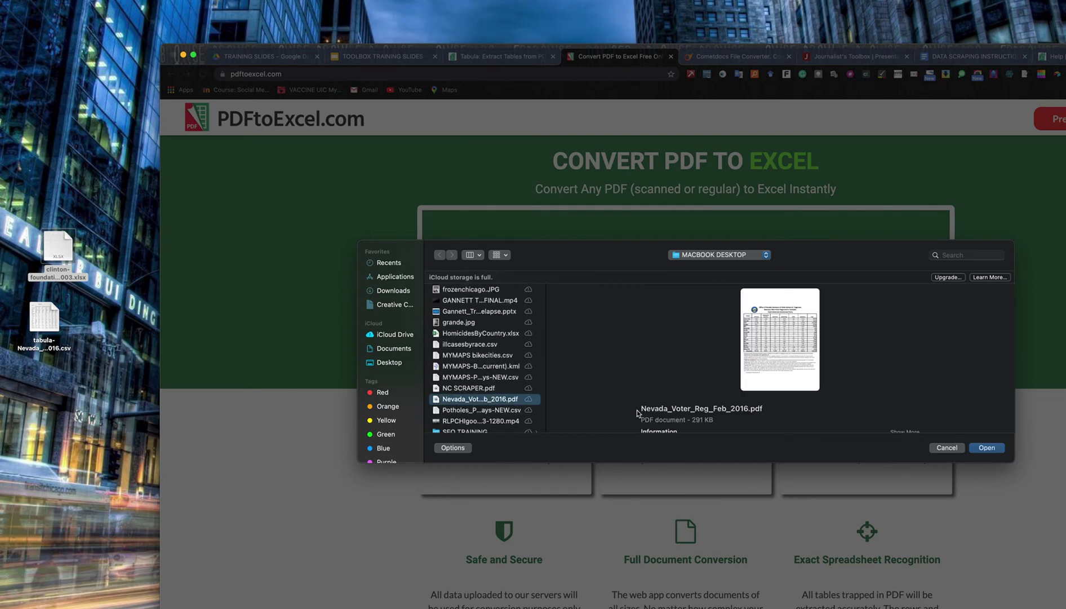
click(986, 447)
Download the converted Nevada_Voter_Reg_Feb_2016 (1).xlsx and shrink the browser to show the desktop.
drag(200, 54, 114, 47)
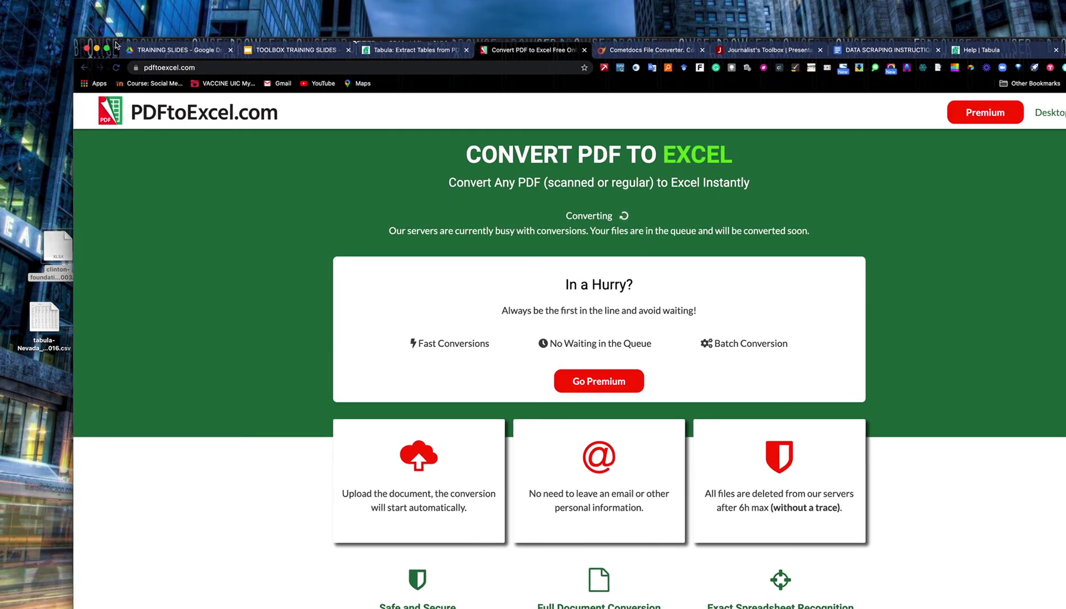
drag(116, 45, 50, 21)
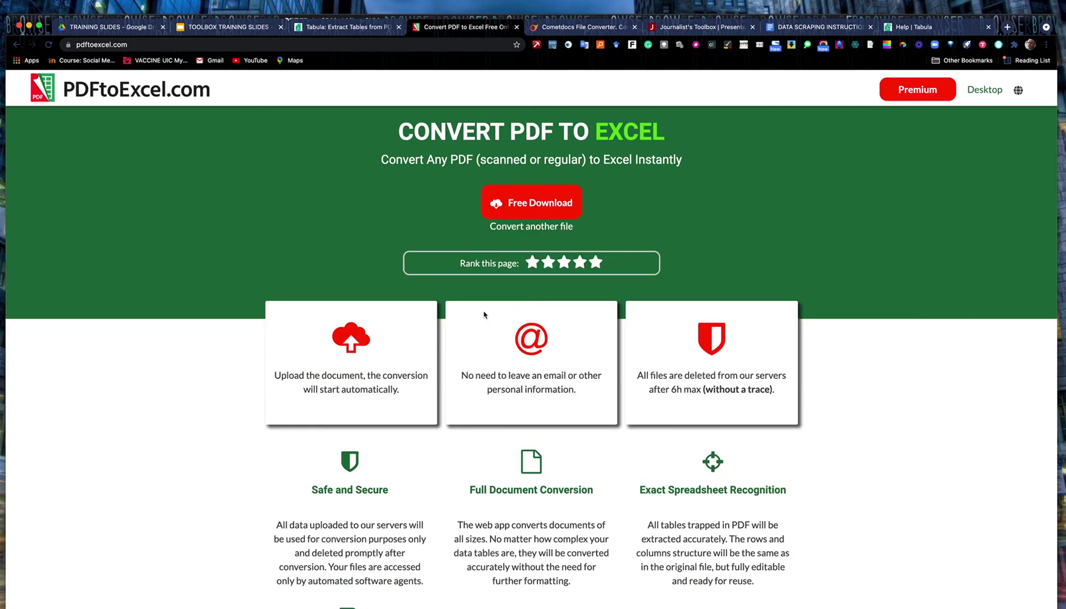
click(507, 206)
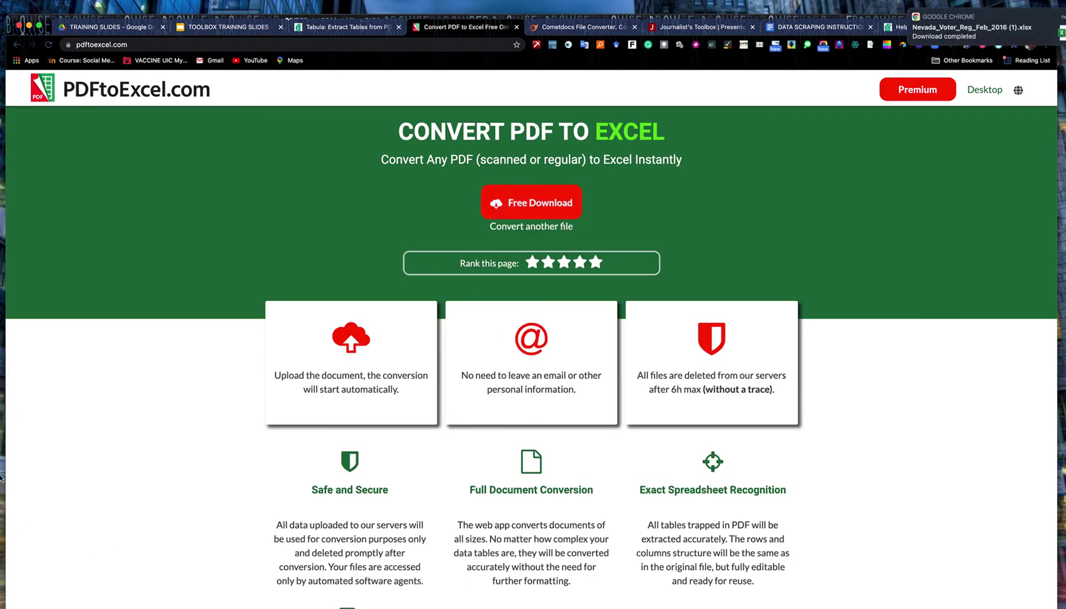
click(39, 25)
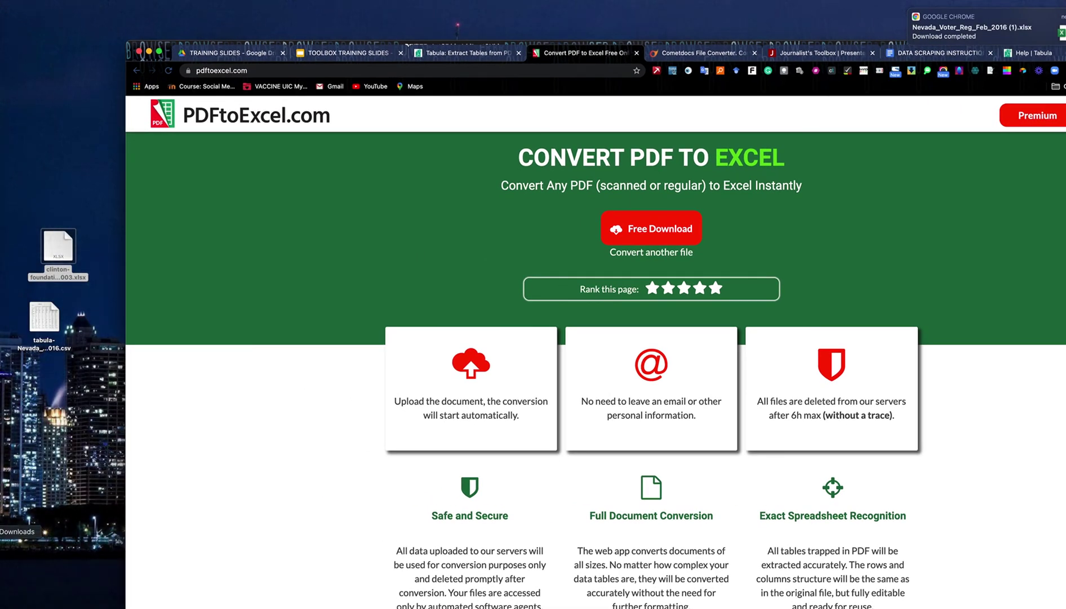
Place Nevada_Voter_Reg_Feb_2016 (1).xlsx on the desktop, inspect it in a larger Excel window, then close it.
click(17, 549)
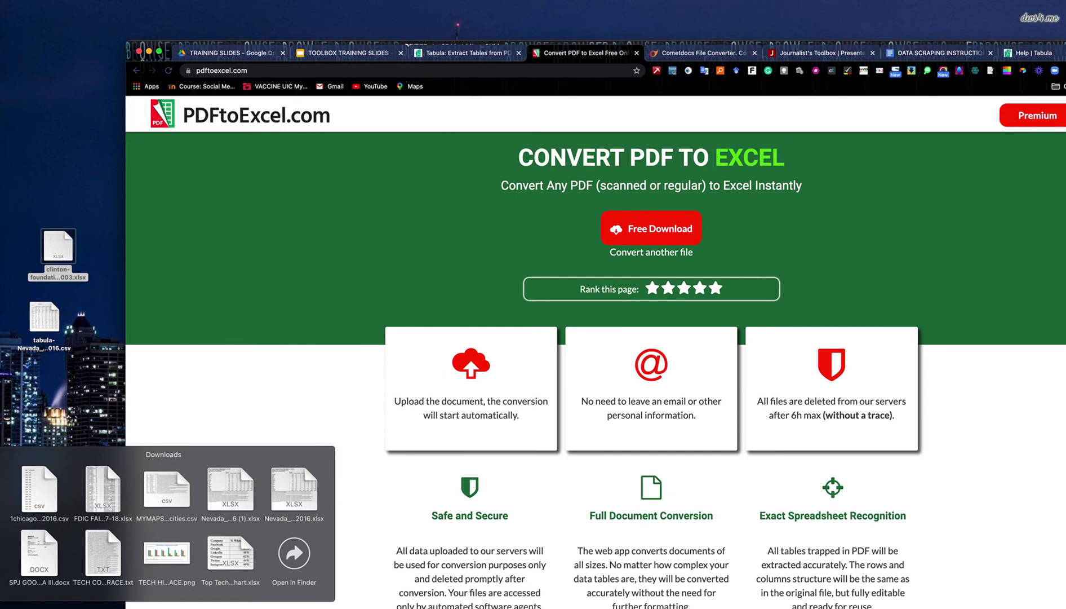
drag(236, 488, 1, 210)
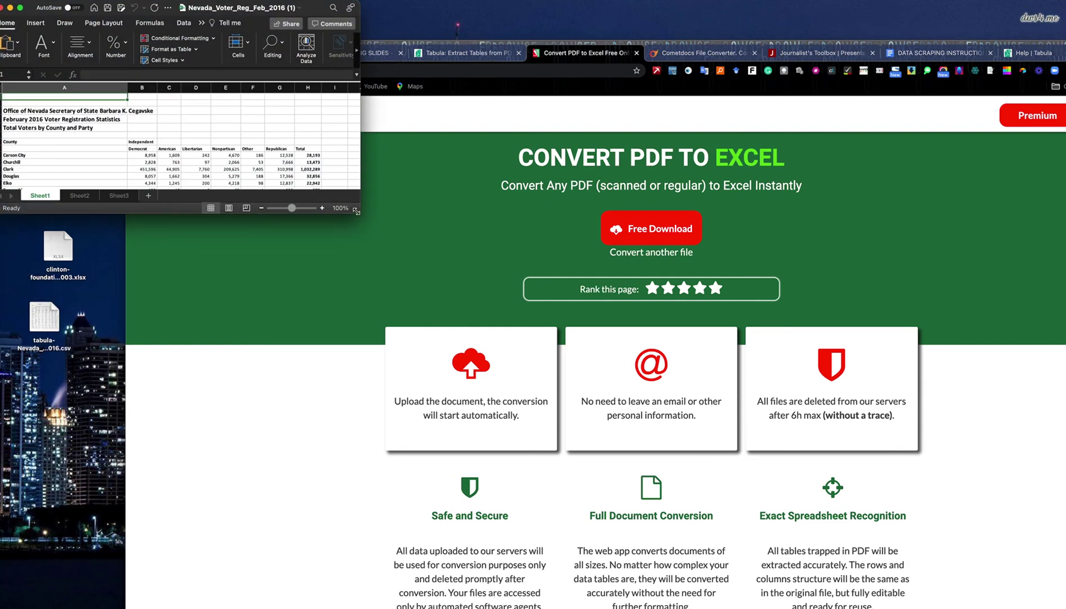
drag(360, 212, 683, 465)
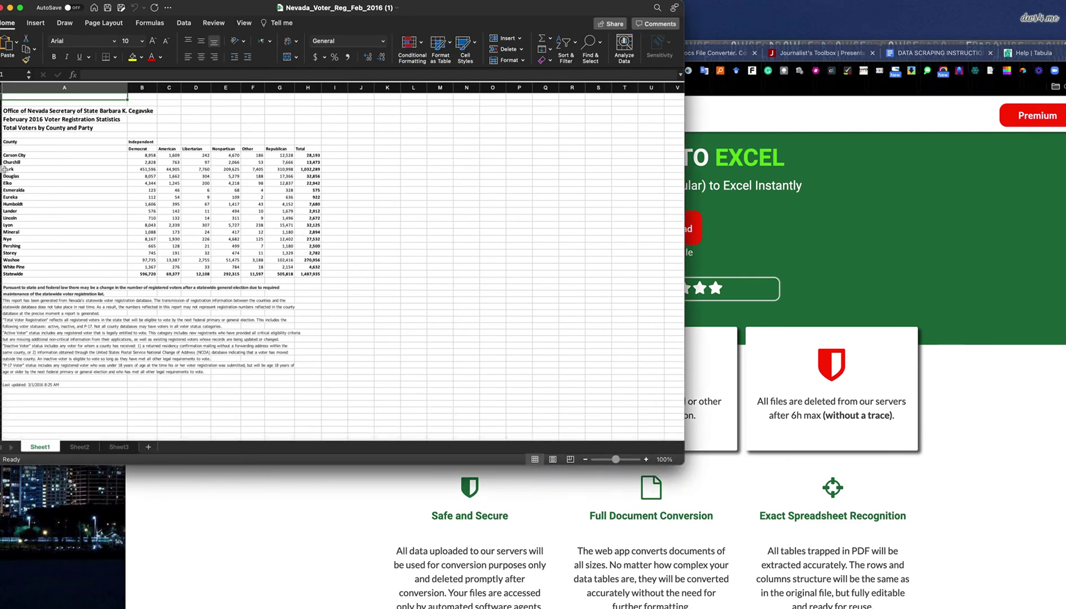
click(8, 8)
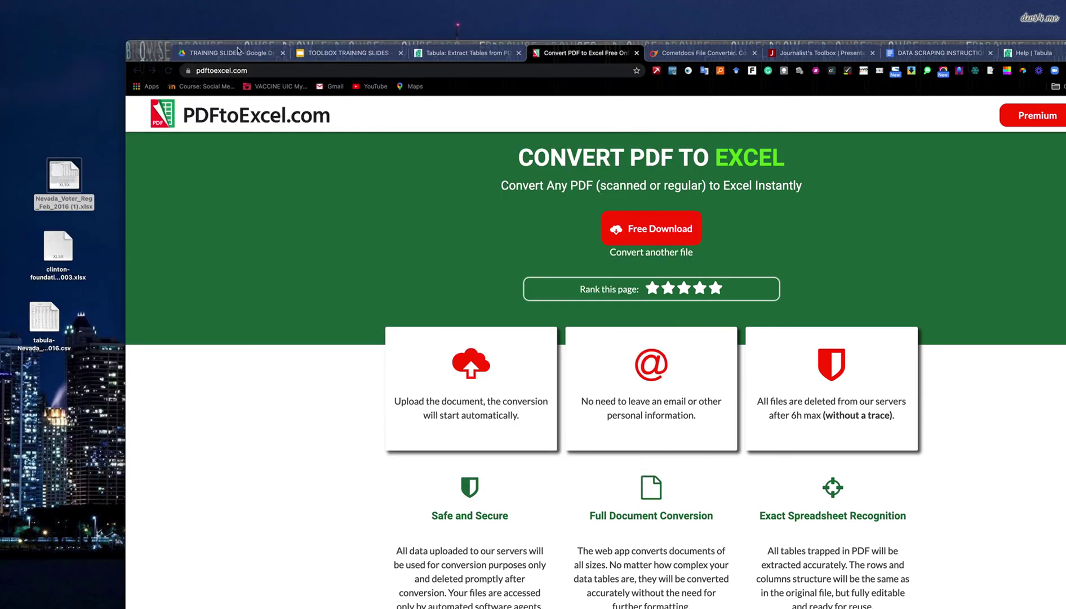
drag(166, 46, 49, 22)
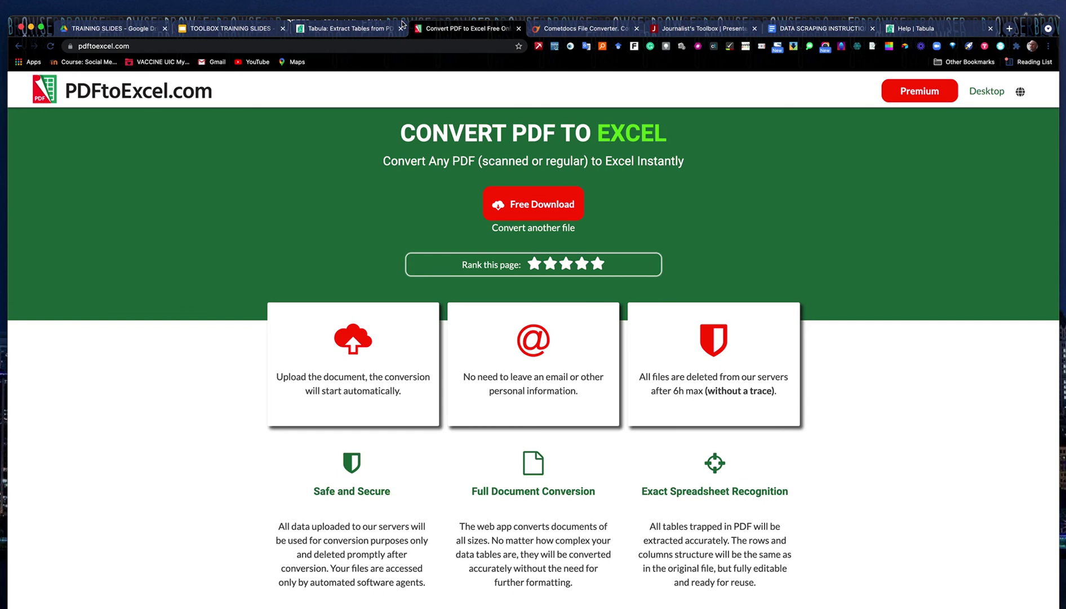
click(812, 30)
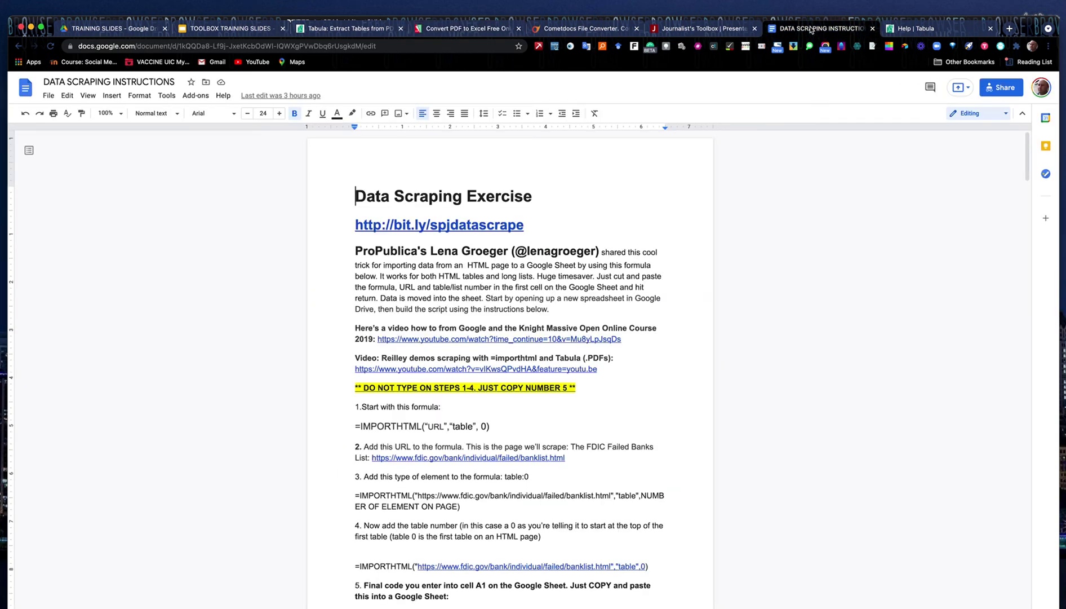
drag(533, 228, 333, 227)
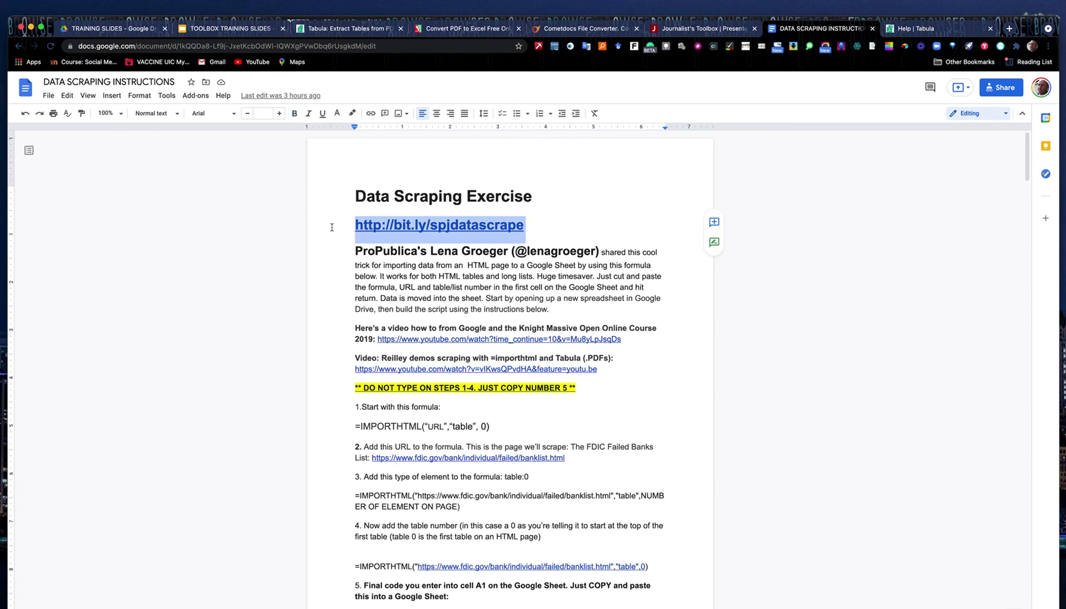
scroll(519, 357, down, 8)
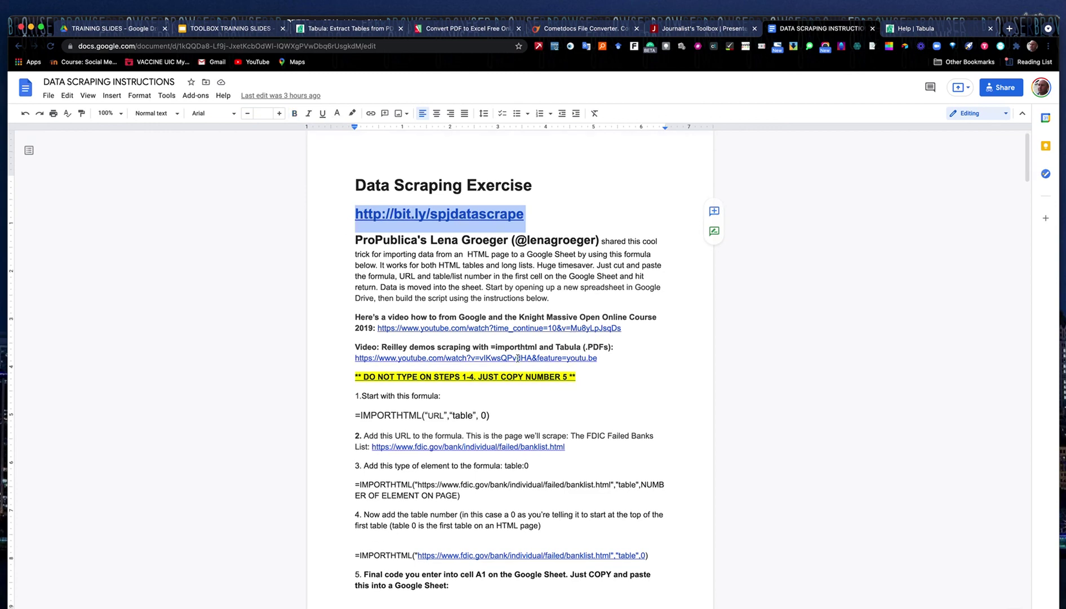
scroll(517, 358, up, 8)
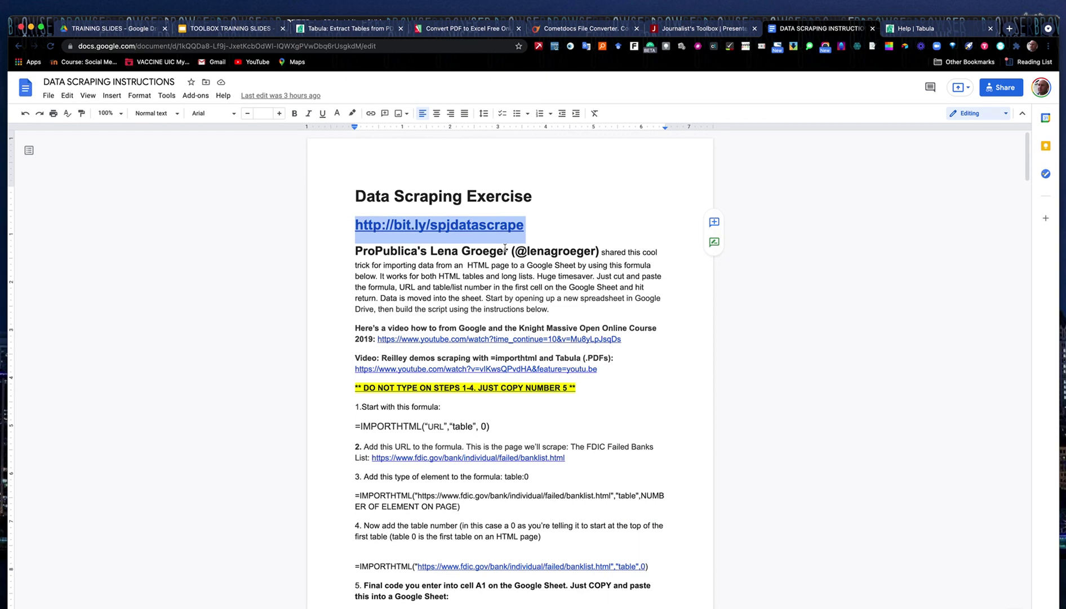
click(702, 33)
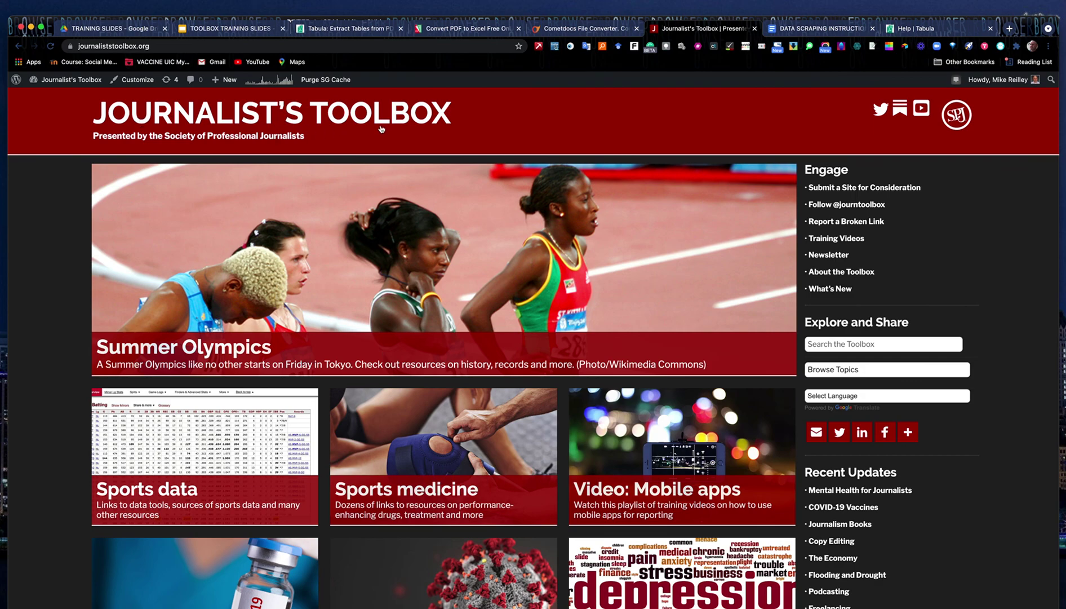
scroll(430, 303, down, 15)
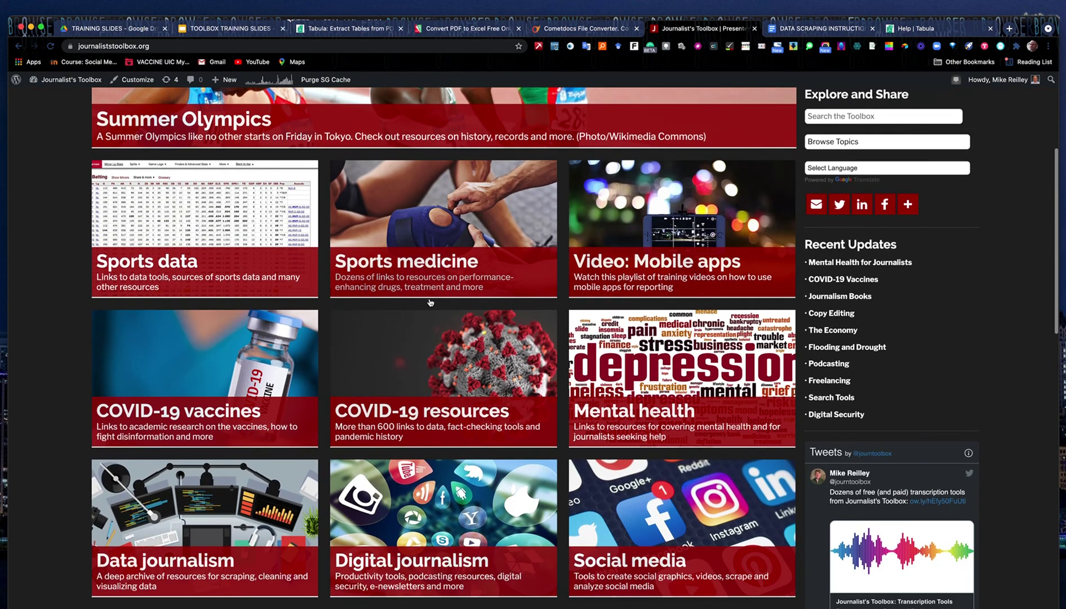
scroll(430, 303, down, 5)
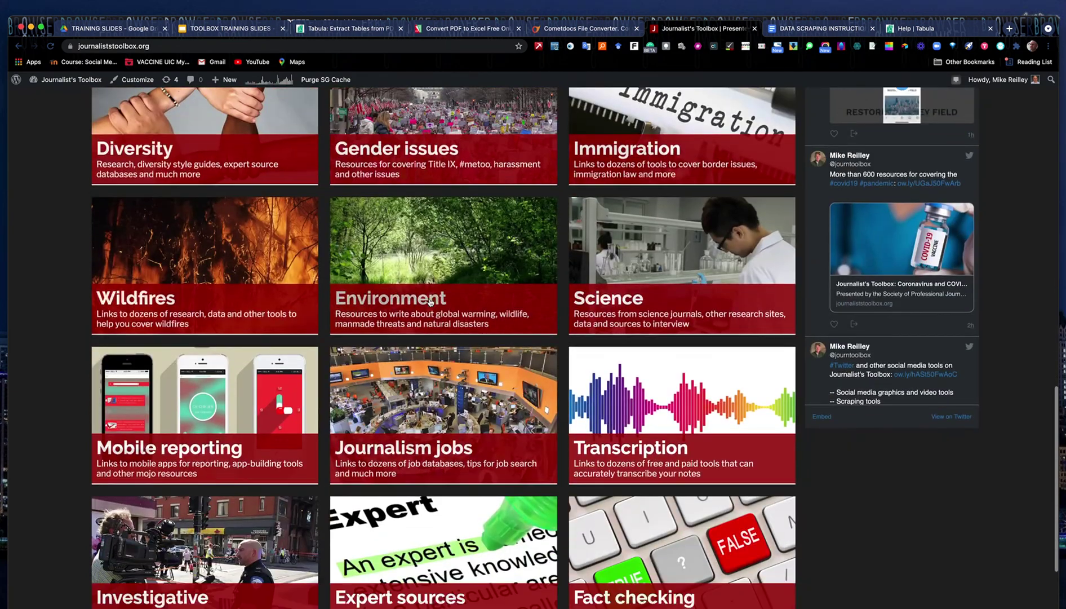
scroll(430, 303, up, 12)
scroll(430, 303, up, 3)
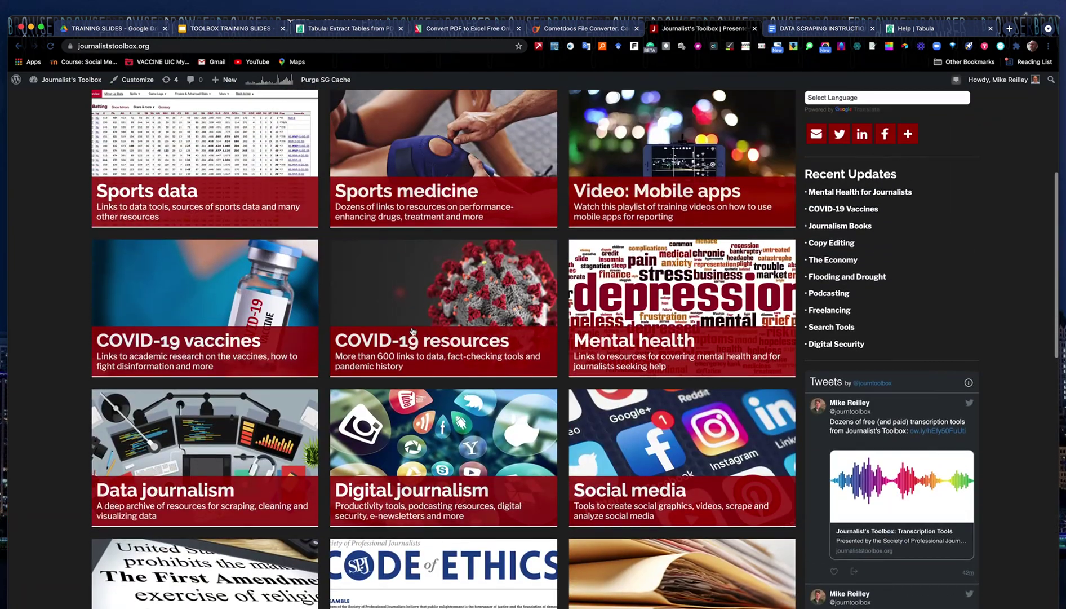
click(200, 492)
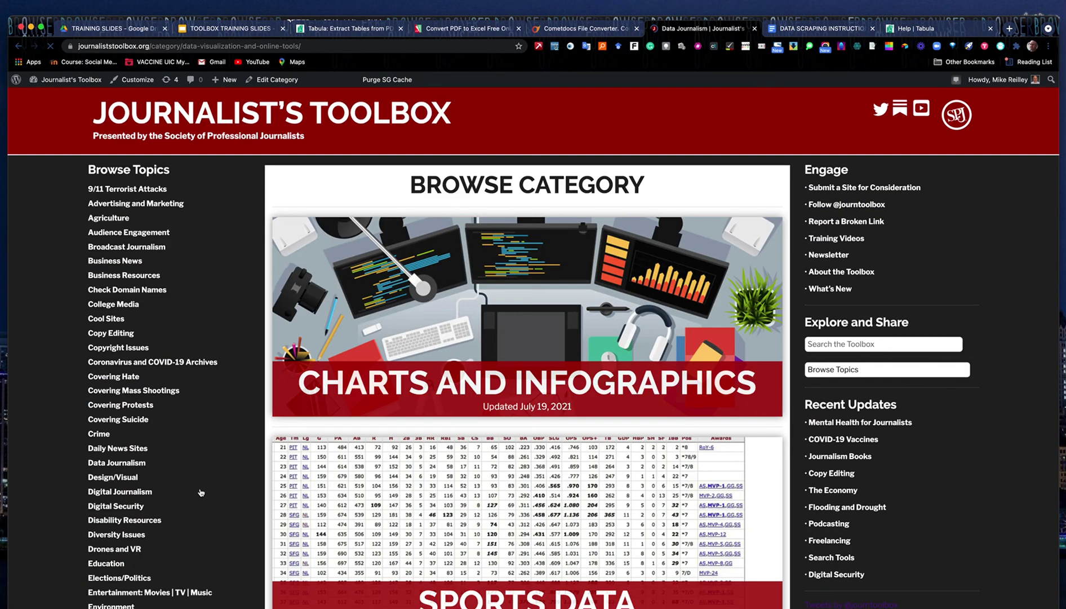
scroll(586, 451, down, 6)
scroll(586, 454, down, 10)
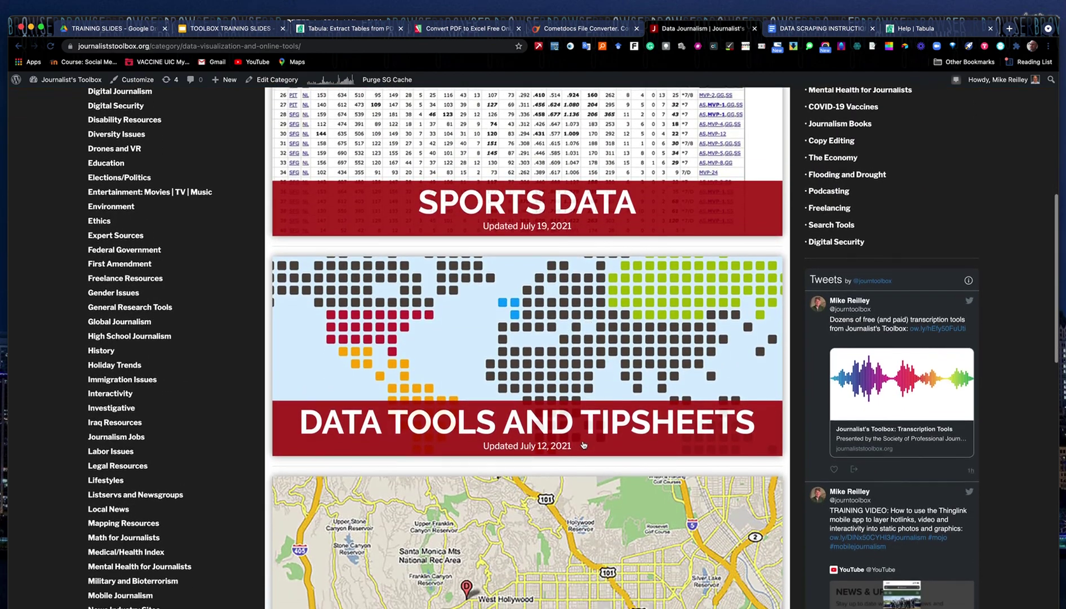
scroll(497, 412, down, 4)
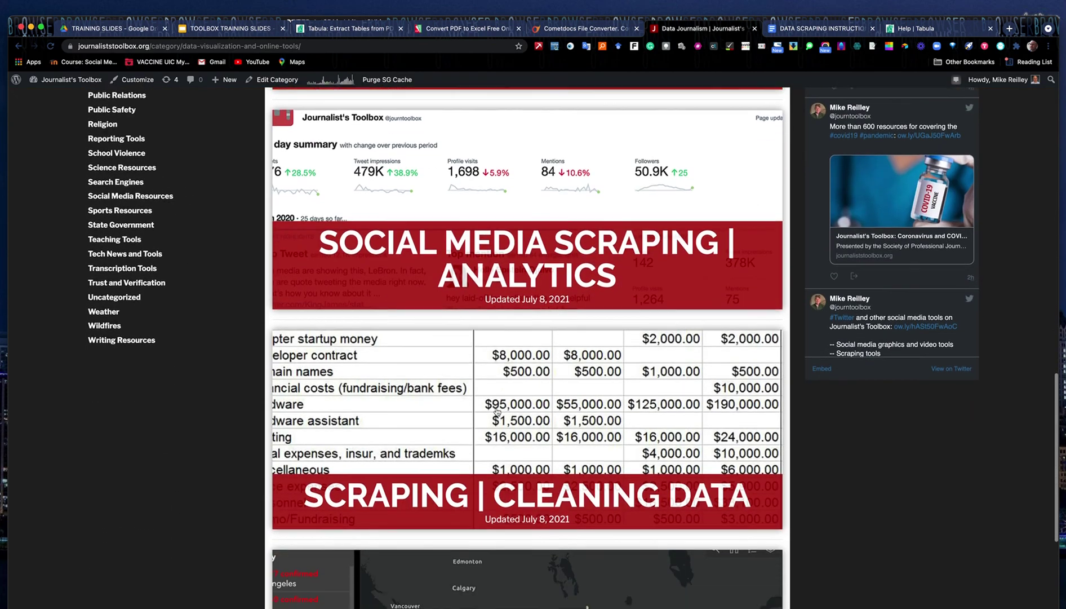
click(540, 425)
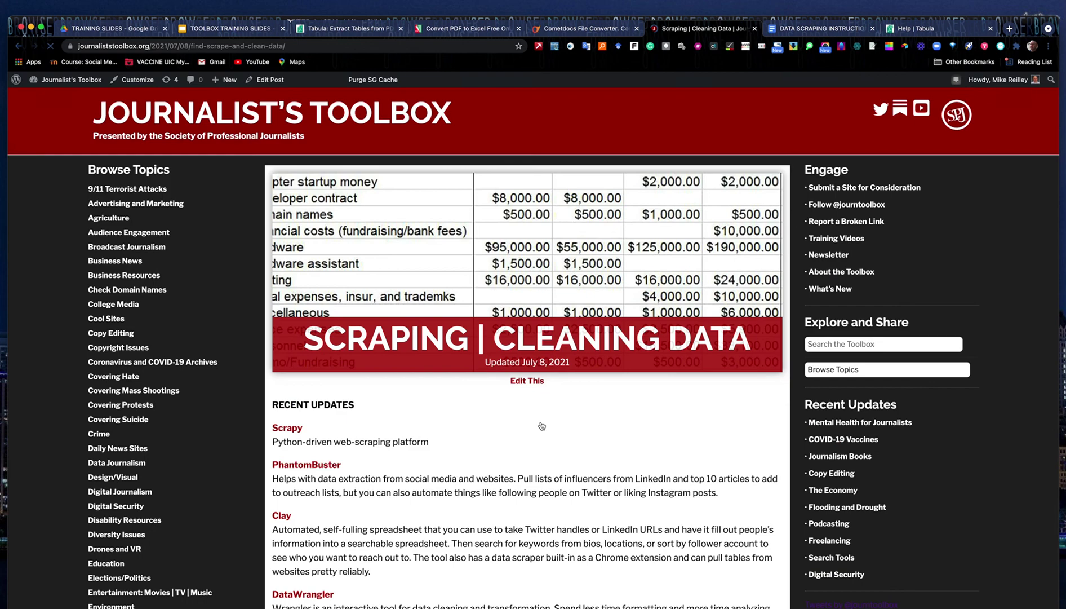
scroll(544, 427, down, 6)
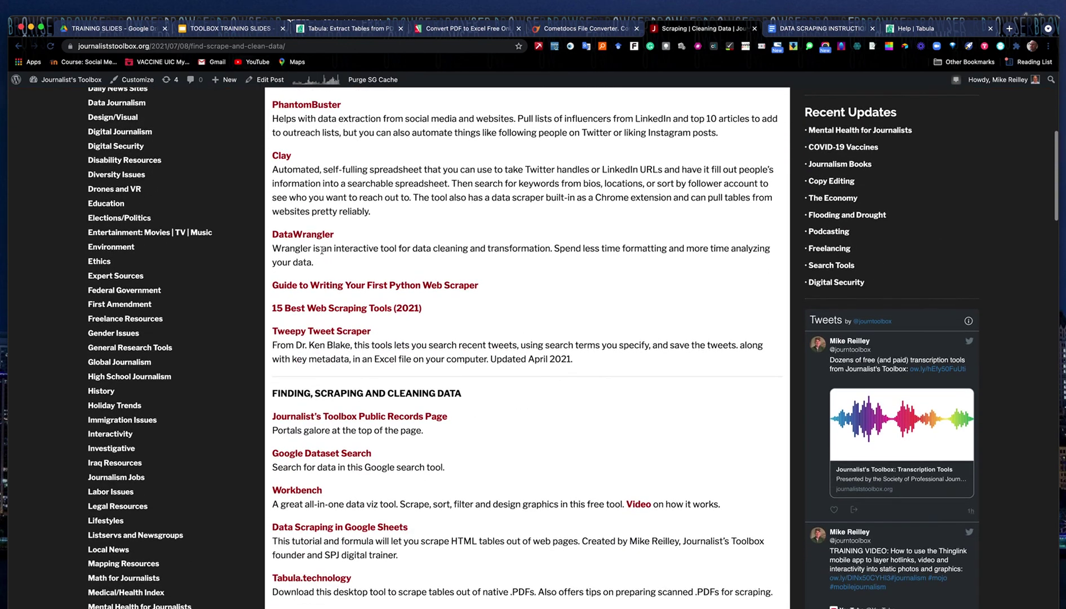
scroll(352, 380, down, 6)
scroll(352, 380, down, 1)
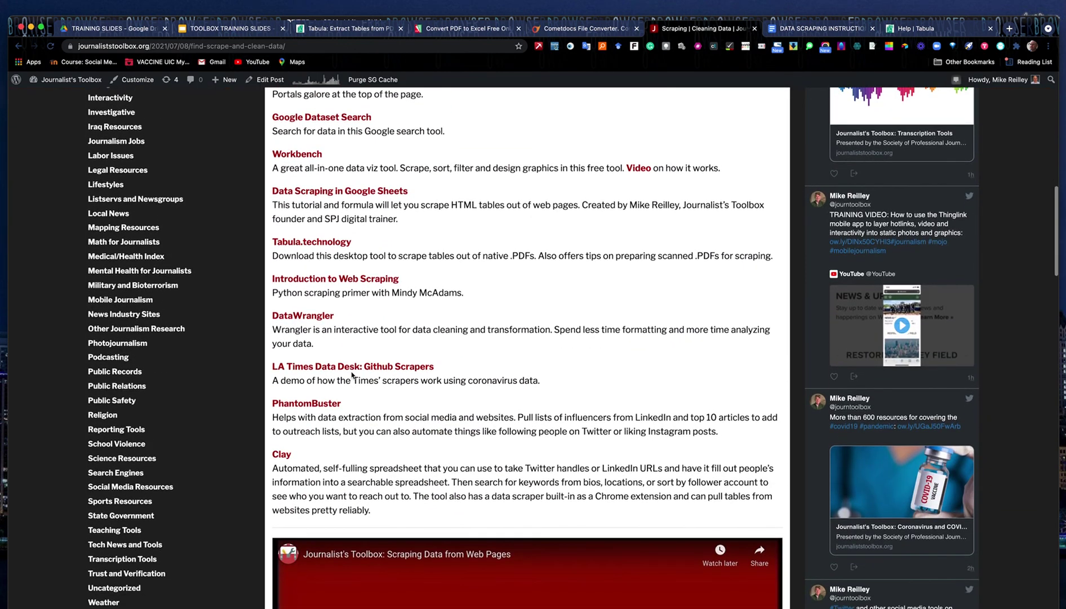
scroll(355, 357, down, 10)
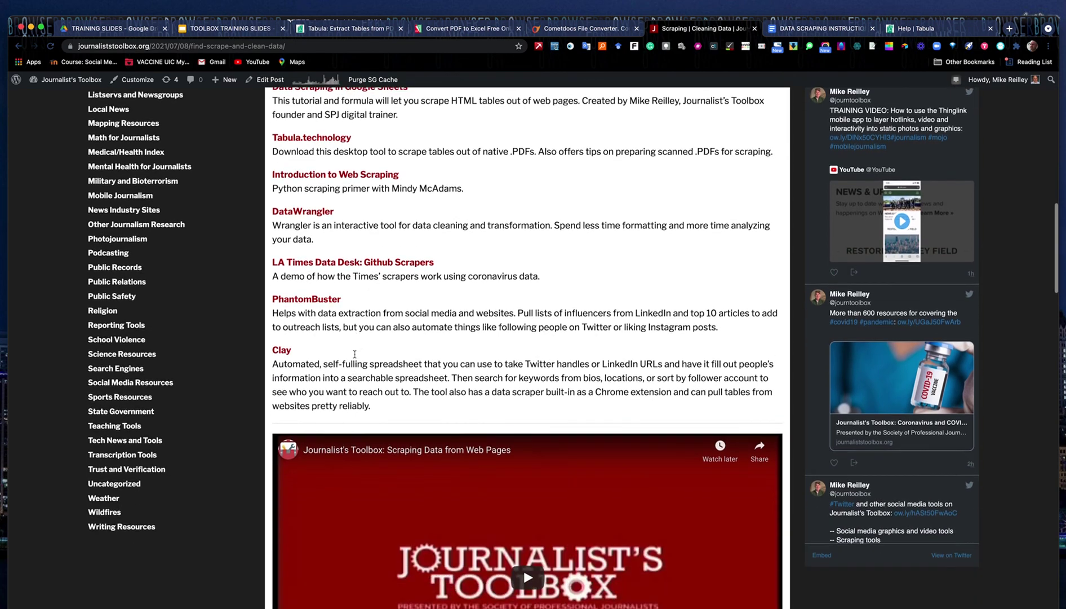
scroll(355, 357, down, 7)
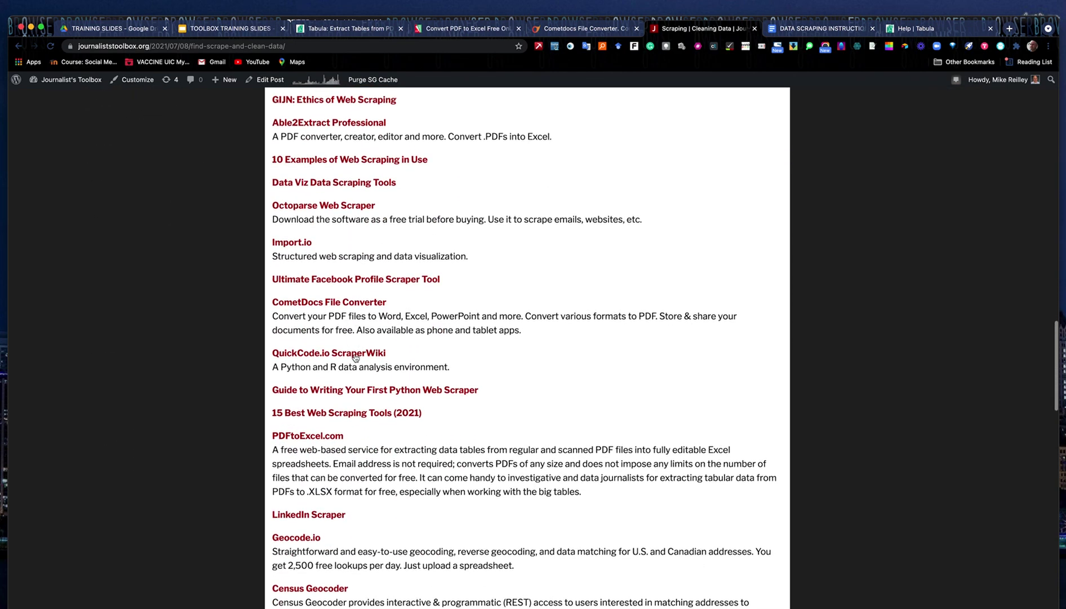
scroll(355, 357, down, 1)
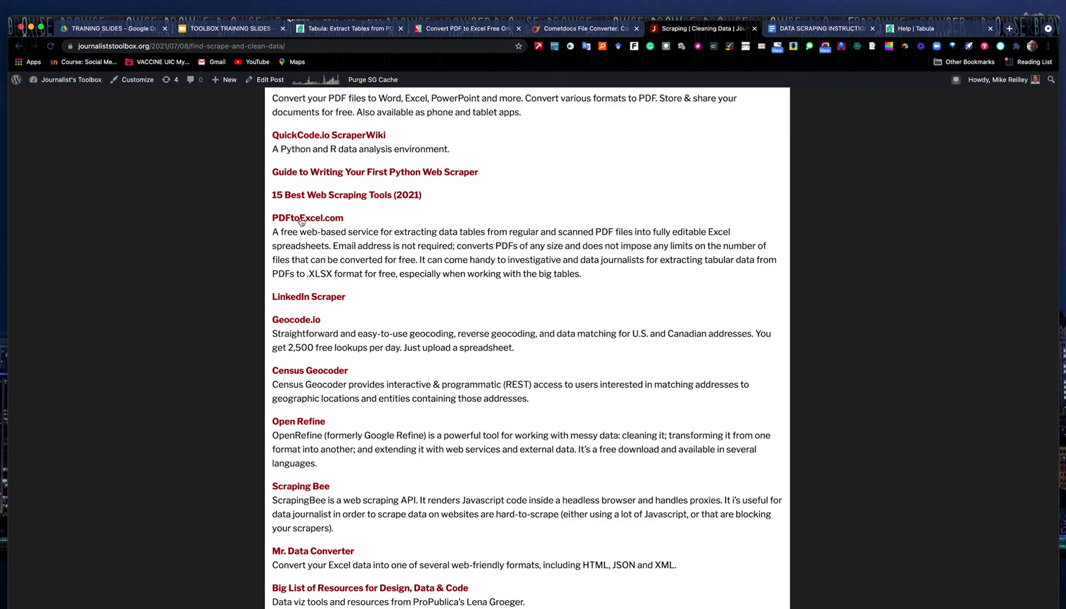
scroll(490, 178, up, 15)
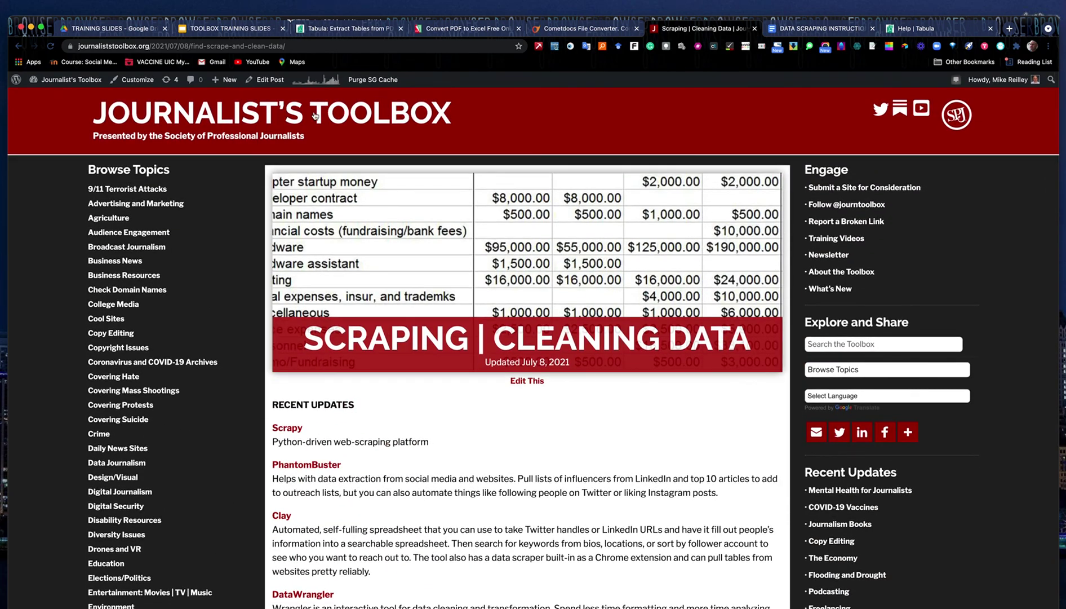
click(315, 116)
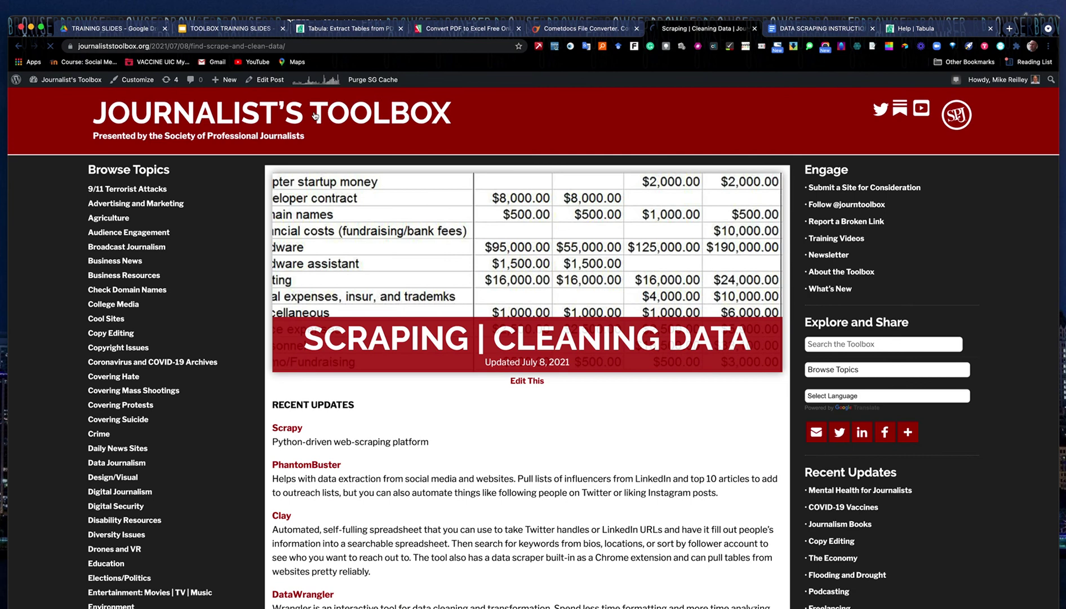